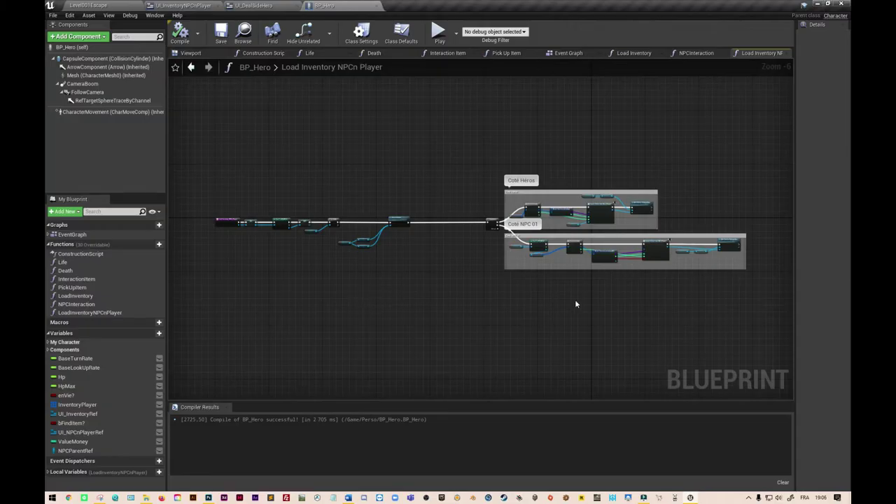
Switch to the UI_InventoryNPCnPlayer widget and bring up its Display UI NPCn Player function graph
scroll(566, 325, "down", 1)
scroll(568, 324, "up", 1)
scroll(564, 324, "up", 1)
scroll(437, 281, "down", 1)
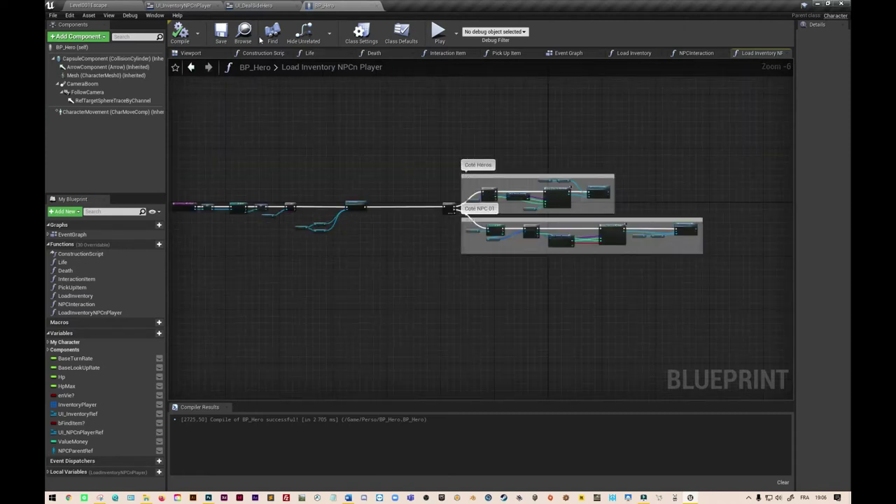
left_click(191, 9)
right_click_drag(388, 212, 342, 233)
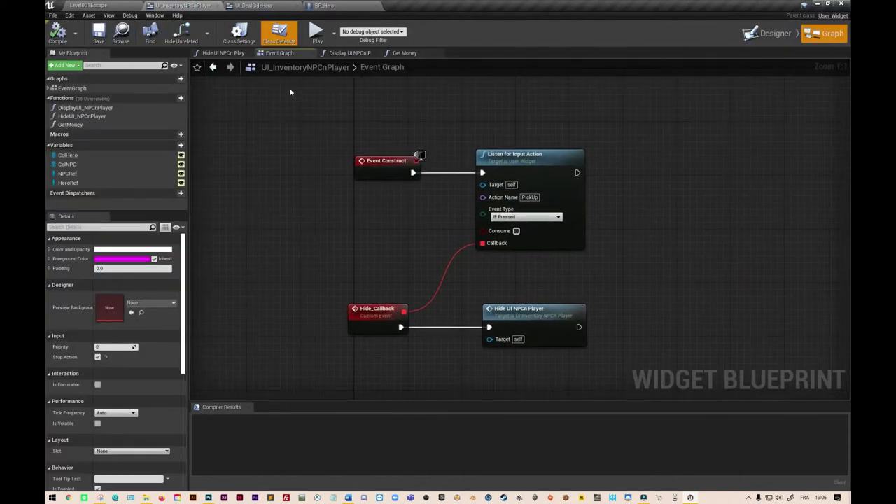
left_click(345, 53)
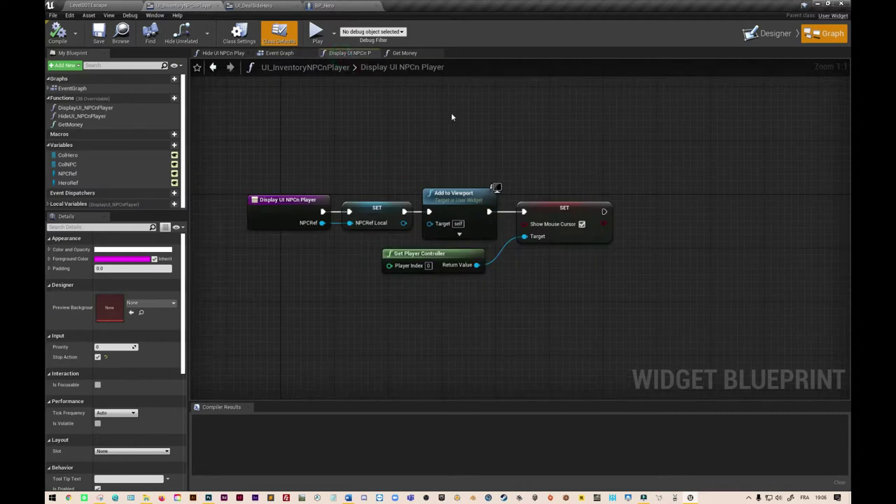
right_click_drag(571, 136, 465, 129)
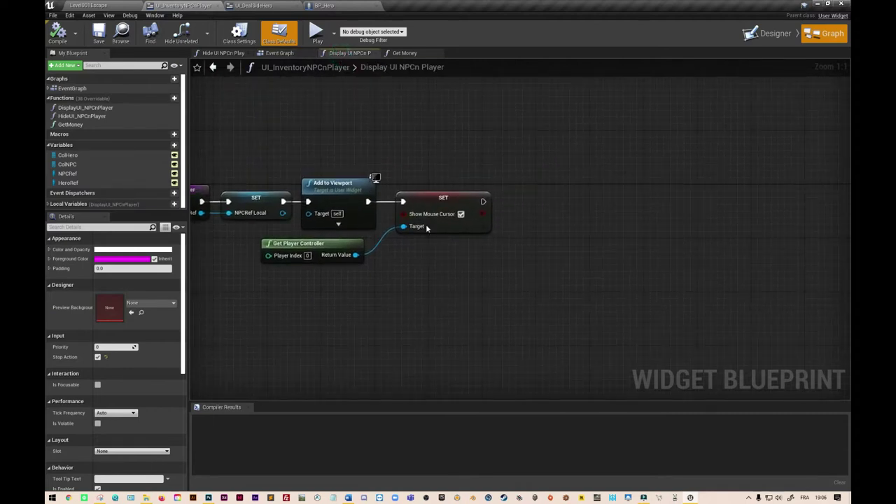
right_click_drag(561, 228, 532, 217)
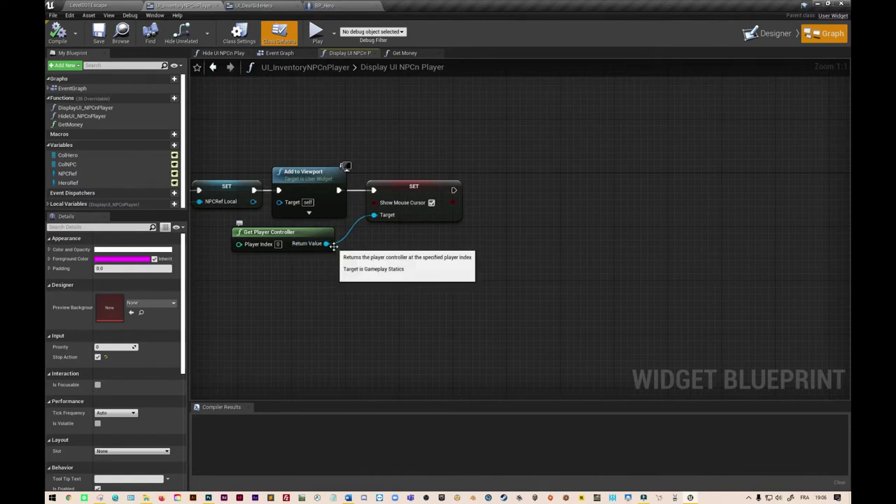
Add Set Input Mode Game And UI on the player controller, run it after the cursor SET, and add a wire reroute
left_click_drag(326, 244, 507, 250)
type("s")
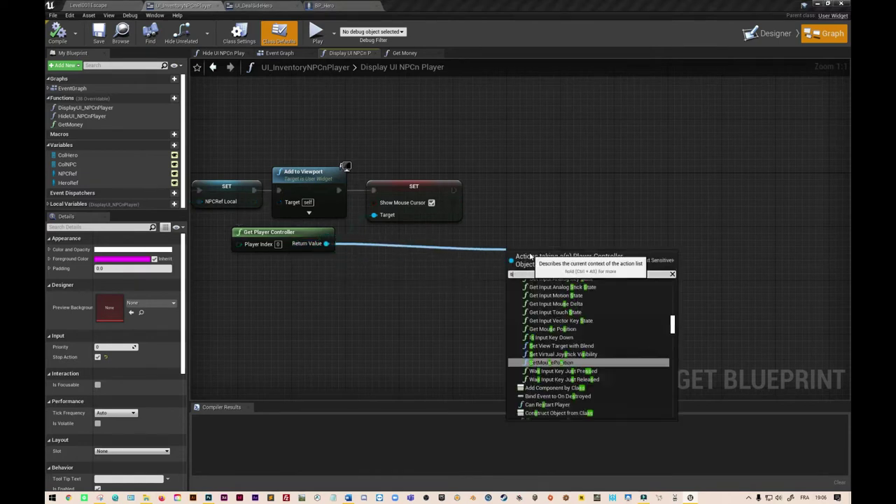
type("et")
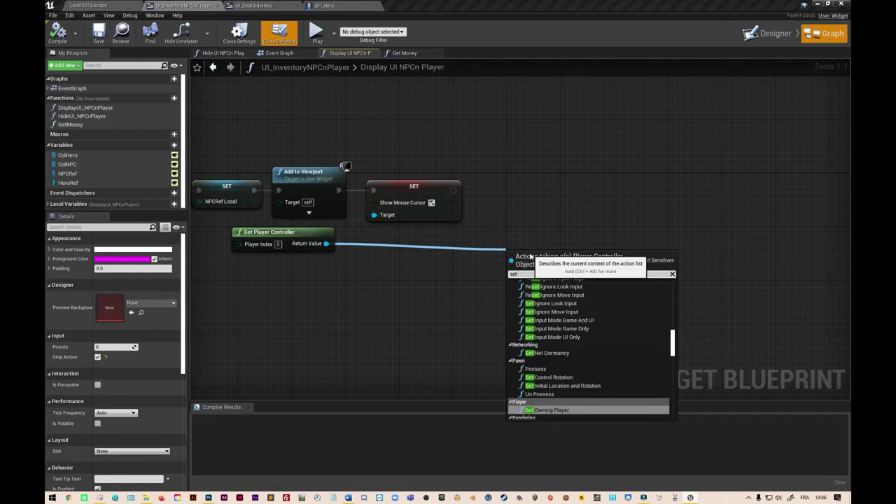
type(" input")
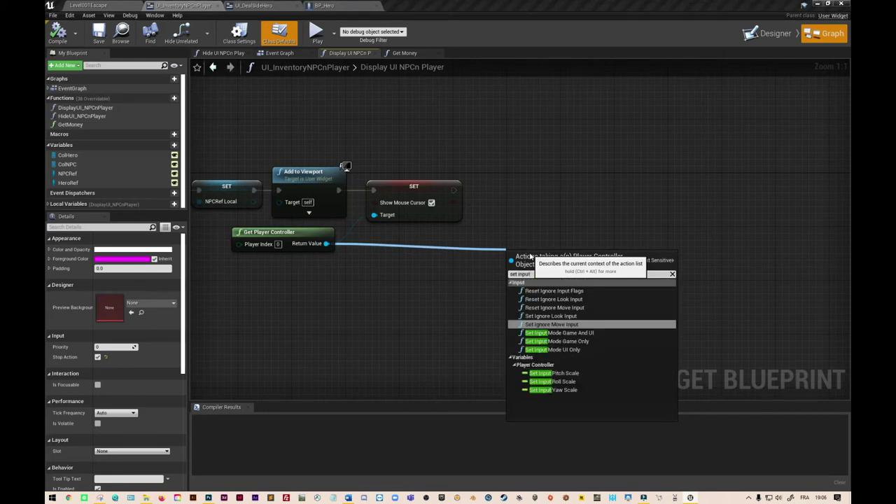
type(" mode")
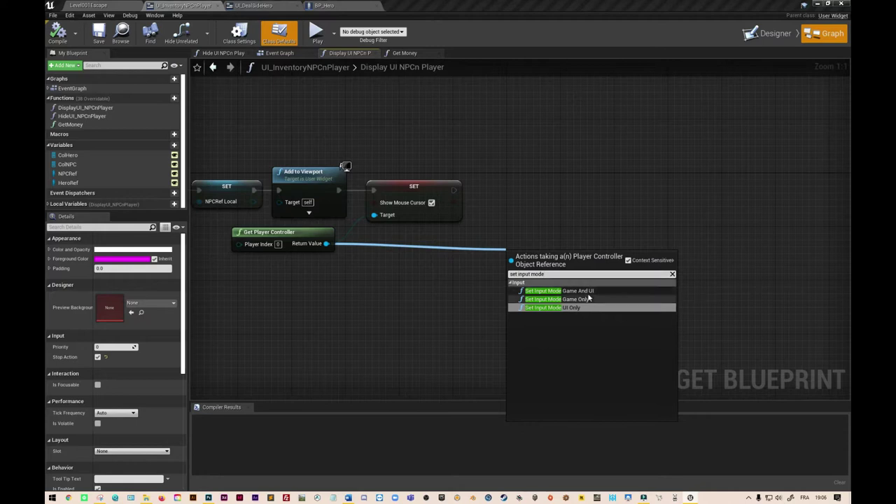
left_click(570, 290)
left_click_drag(572, 260, 566, 186)
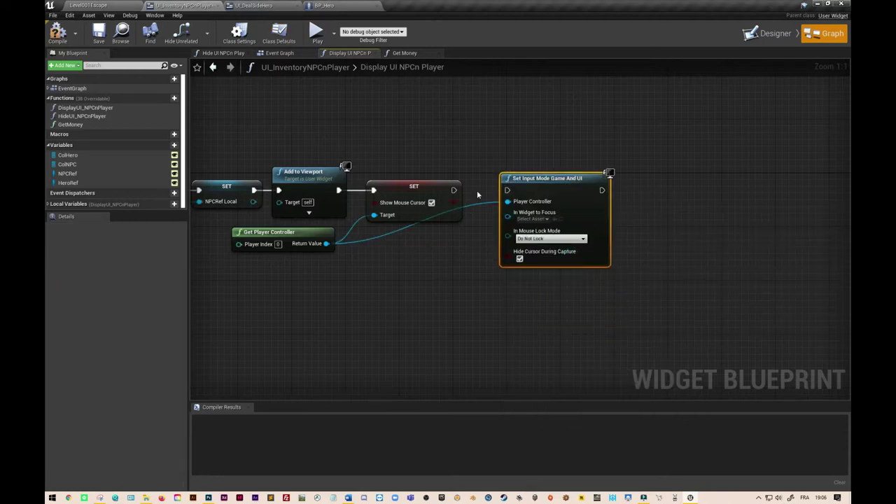
left_click_drag(453, 190, 506, 189)
double_click(401, 230)
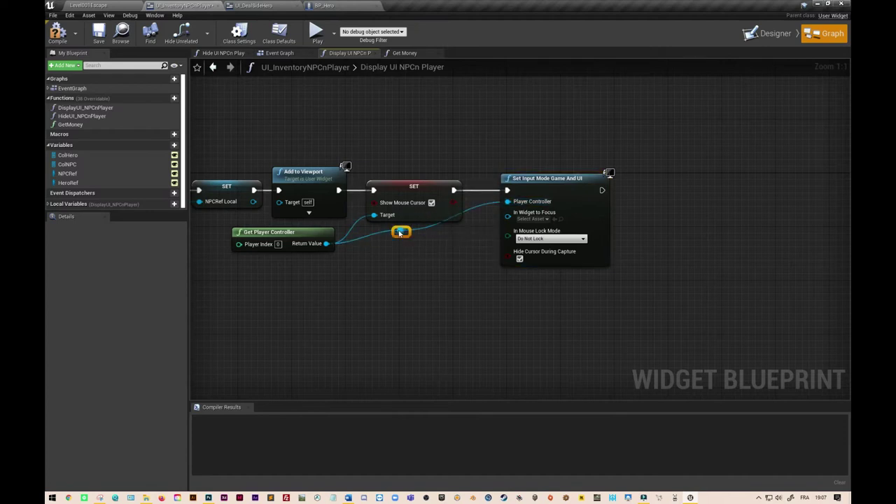
left_click_drag(401, 229, 467, 248)
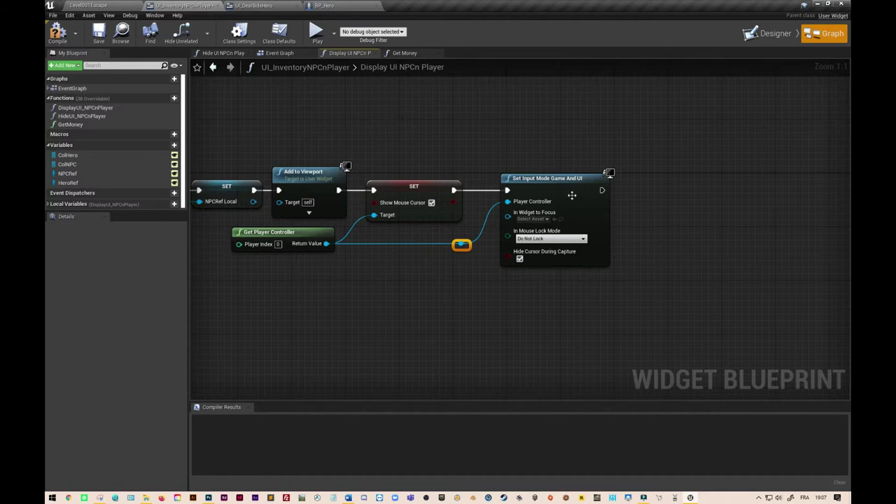
Save and compile UI_InventoryNPCnPlayer, then move to the UI_DealSideHero graph
left_click(266, 8)
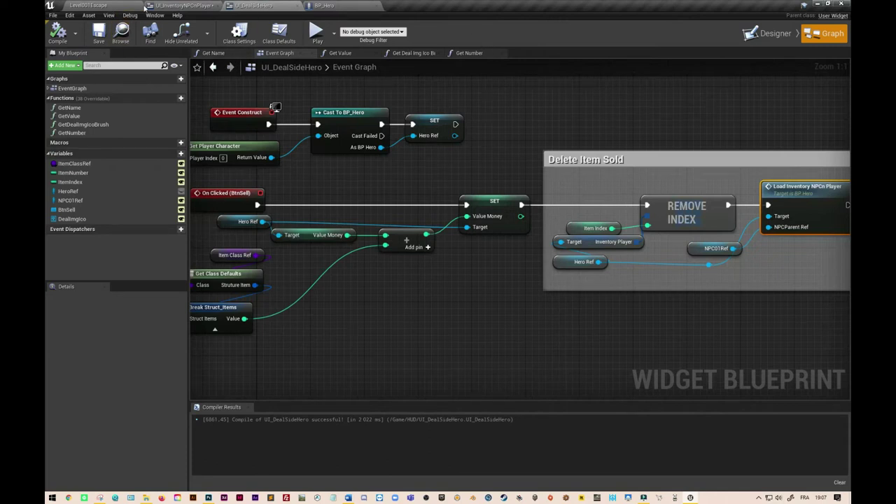
left_click(184, 6)
left_click(102, 36)
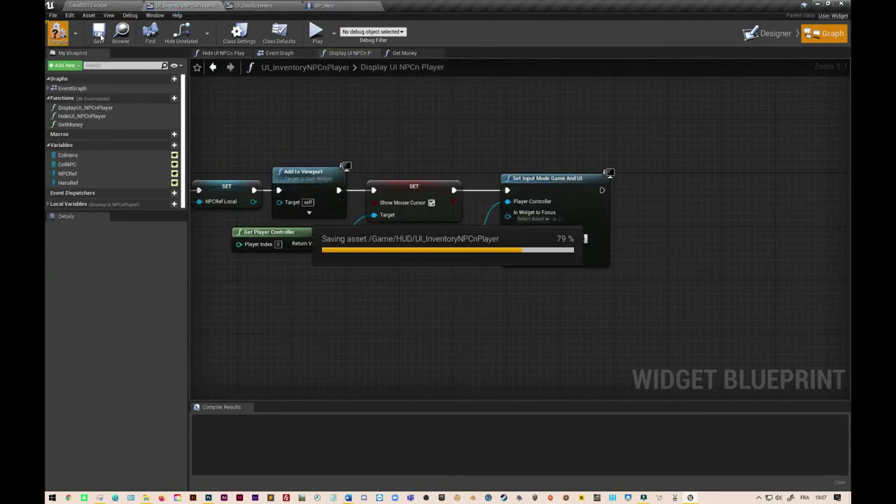
left_click(101, 35)
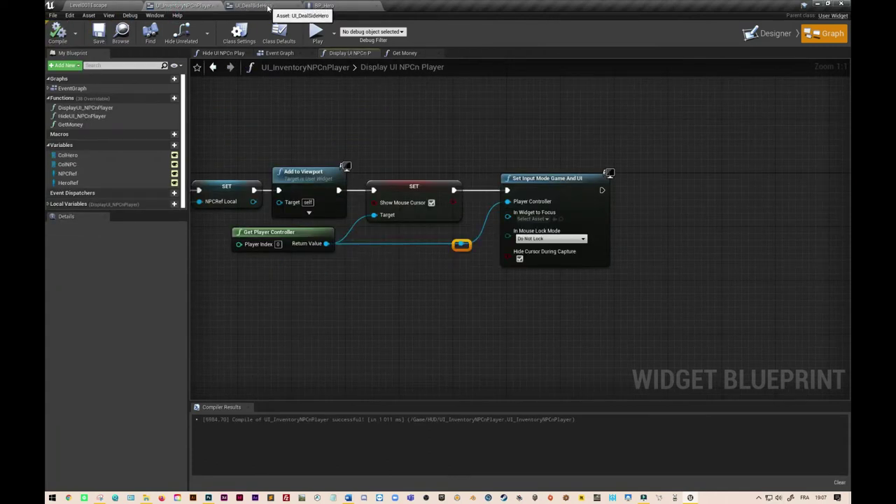
left_click(267, 6)
Zoom out the UI_DealSideHero graph and drag the On Clicked (BtnSell) event further left
right_click_drag(458, 343, 471, 306)
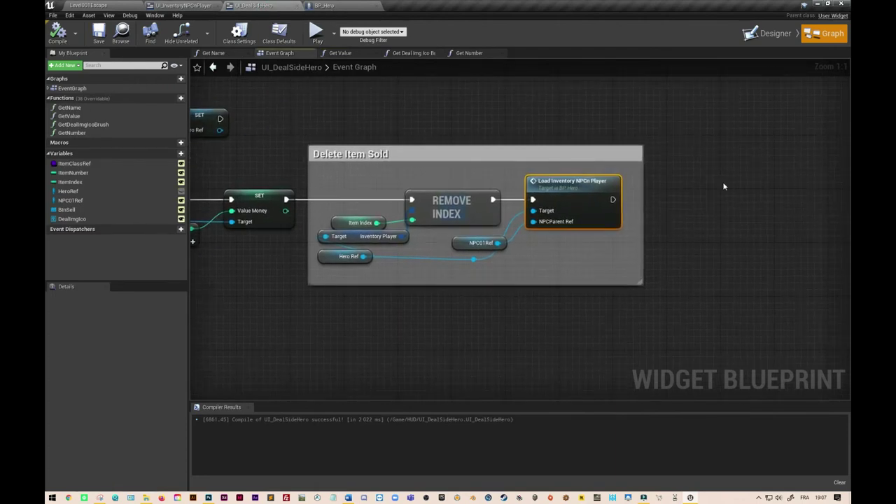
right_click_drag(654, 330, 602, 321)
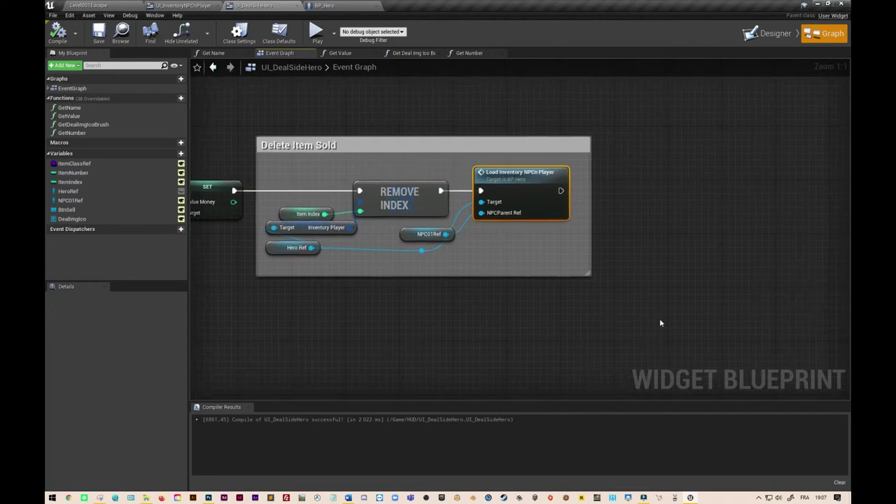
scroll(644, 326, "down", 1)
scroll(424, 292, "down", 1)
scroll(420, 301, "down", 1)
right_click_drag(413, 316, 561, 293)
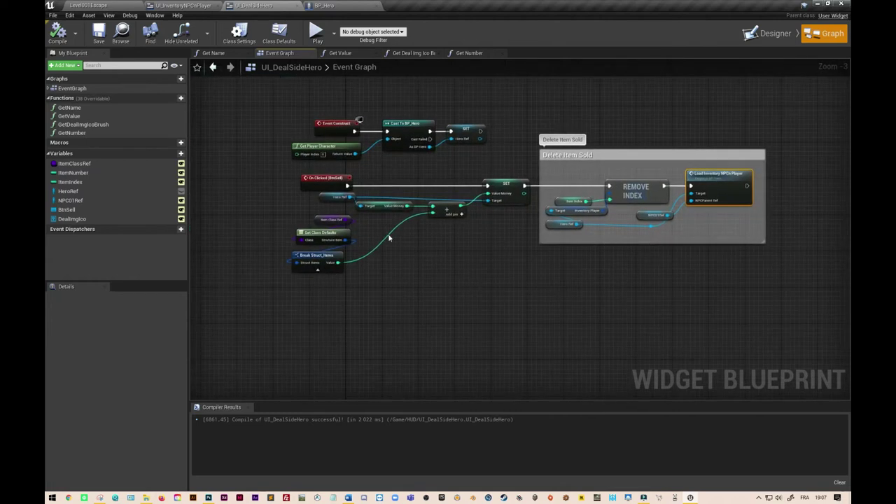
mouse_move(323, 179)
left_mouse_down()
mouse_move(246, 196)
mouse_move(214, 183)
left_mouse_up()
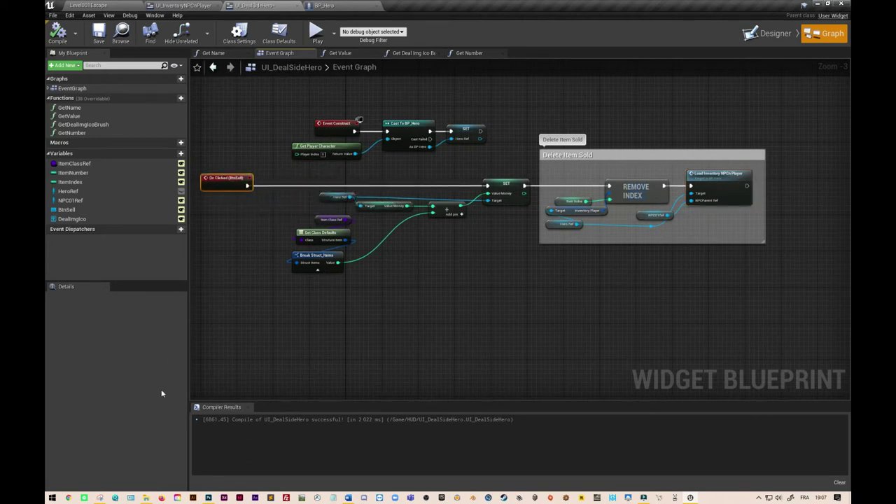
Wrap the money-adding nodes in a comment titled 'Ajout de money'
left_click_drag(281, 171, 532, 295)
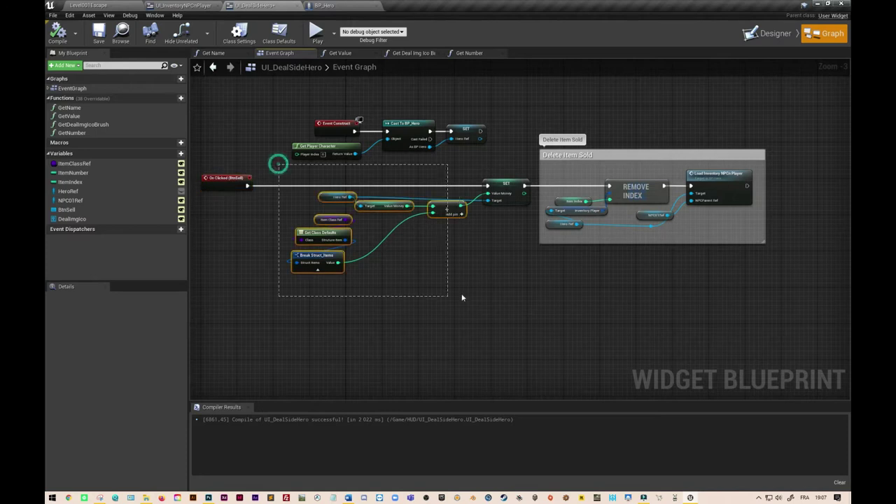
type("c")
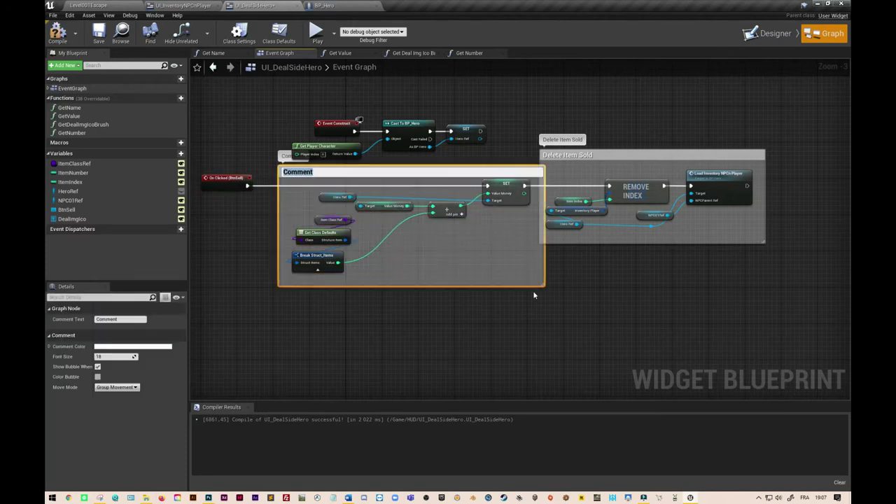
type("Ajout de money")
left_click(536, 301)
left_click_drag(465, 173, 446, 173)
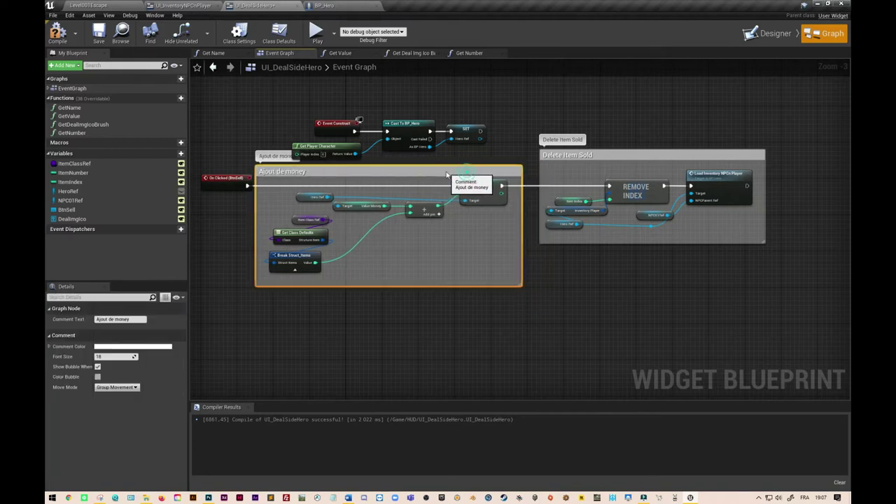
Move the Delete Item Sold comment group further right and confirm its title
left_click_drag(631, 155, 799, 157)
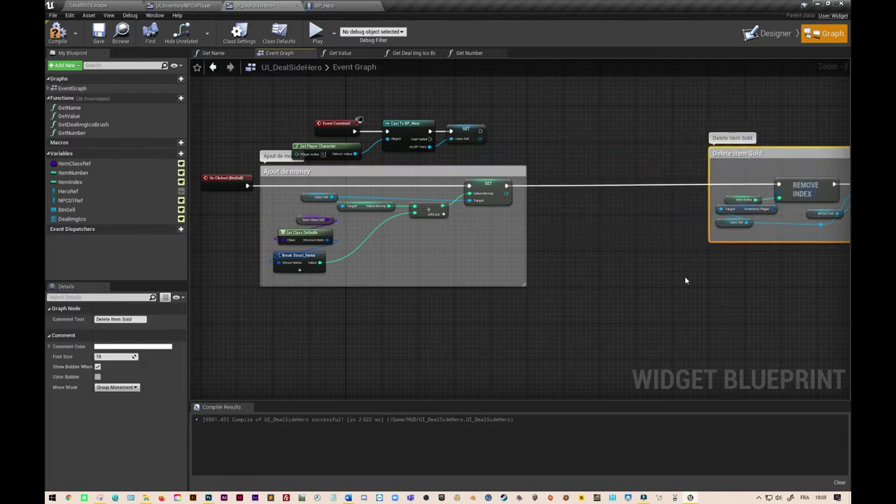
right_click_drag(685, 287, 615, 296)
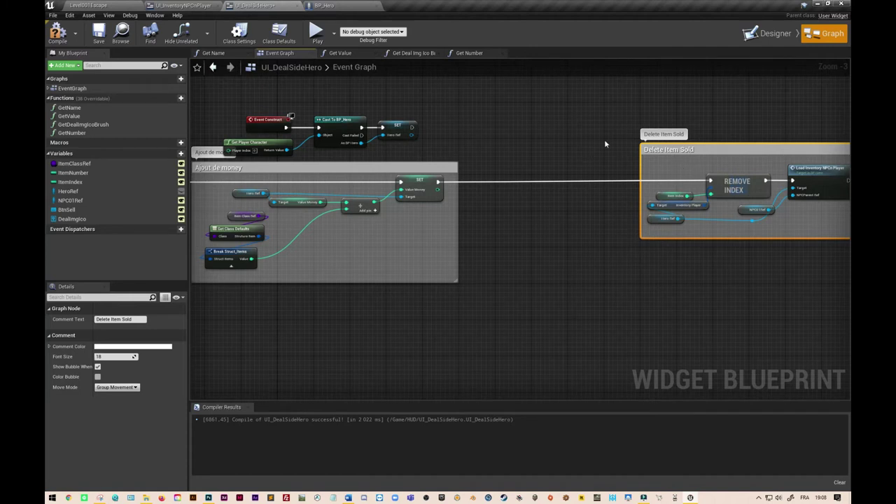
right_click_drag(605, 144, 549, 151)
double_click(660, 159)
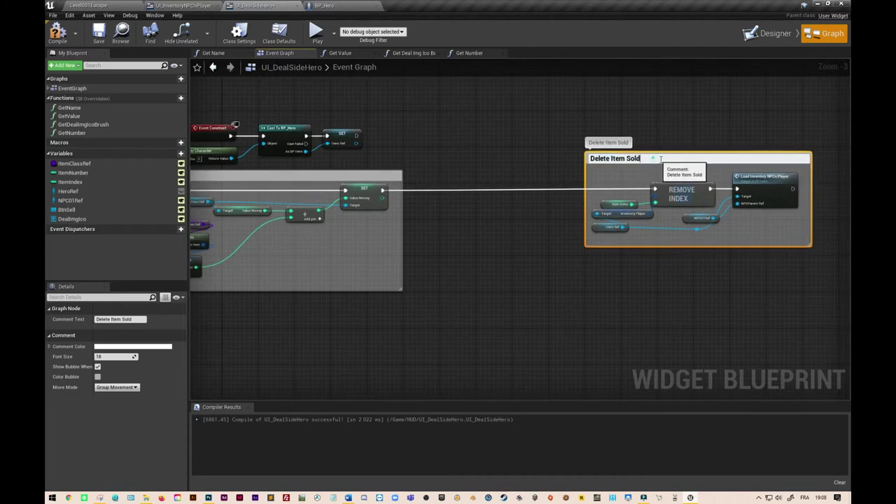
left_click(666, 130)
left_click(653, 159)
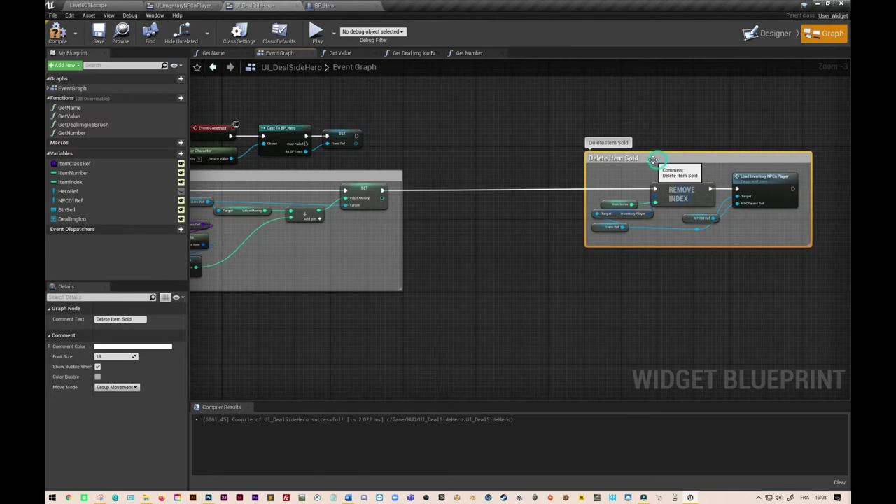
left_click_drag(653, 160, 699, 161)
right_click_drag(537, 190, 548, 147)
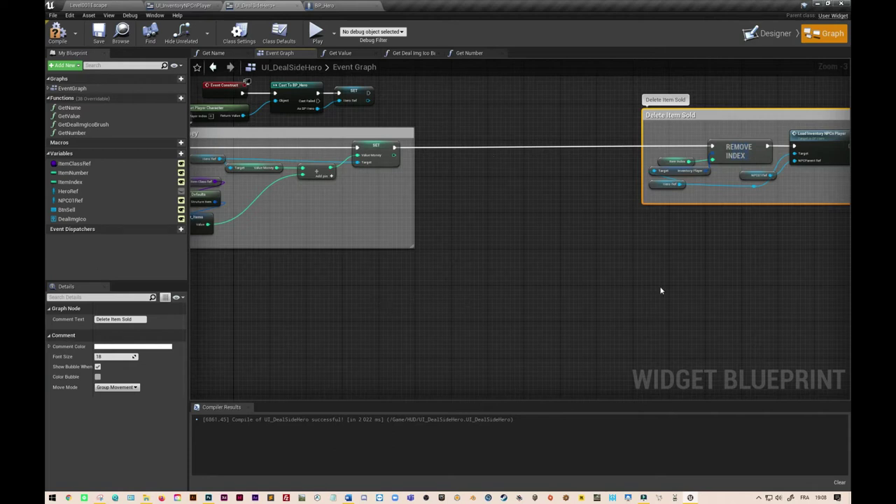
Insert a Branch node after the money SET node
left_click_drag(395, 147, 475, 149)
type("branch")
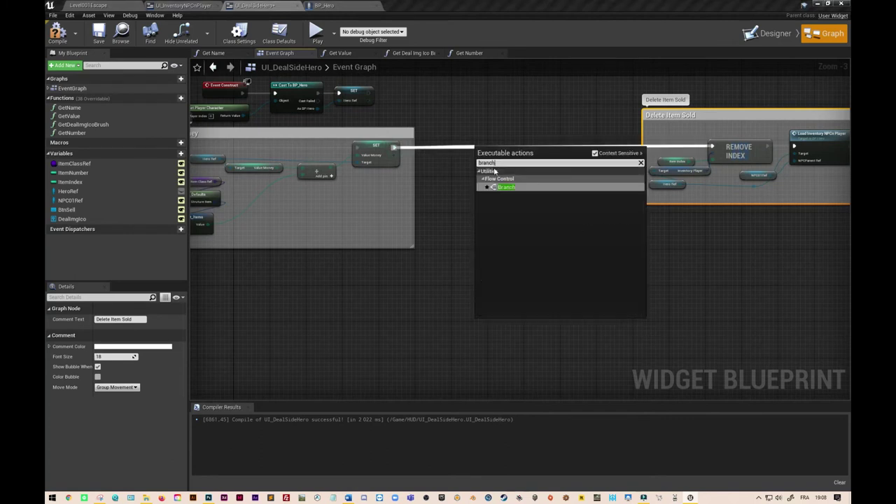
left_click(501, 188)
left_click(492, 147)
left_click_drag(485, 144, 479, 140)
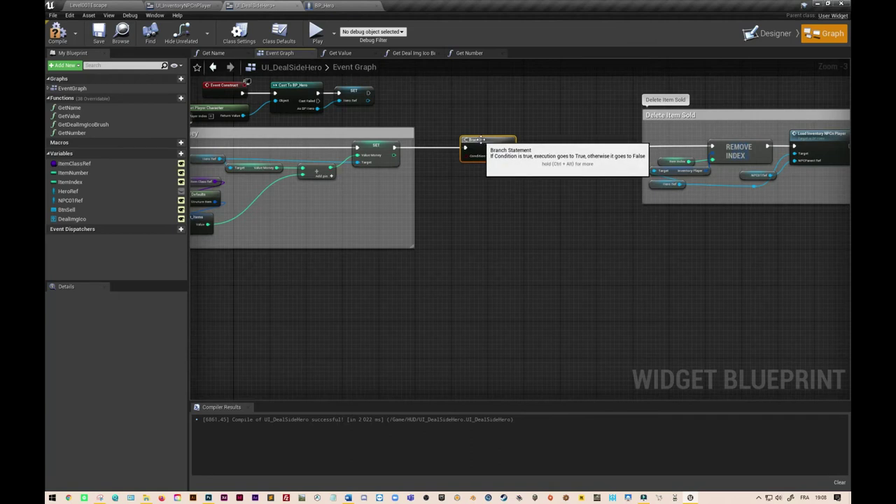
Feed an ItemNumber integer greater-than comparison into the Branch condition
mouse_move(73, 173)
left_mouse_down()
mouse_move(429, 175)
mouse_move(479, 208)
left_mouse_up()
left_click(462, 204)
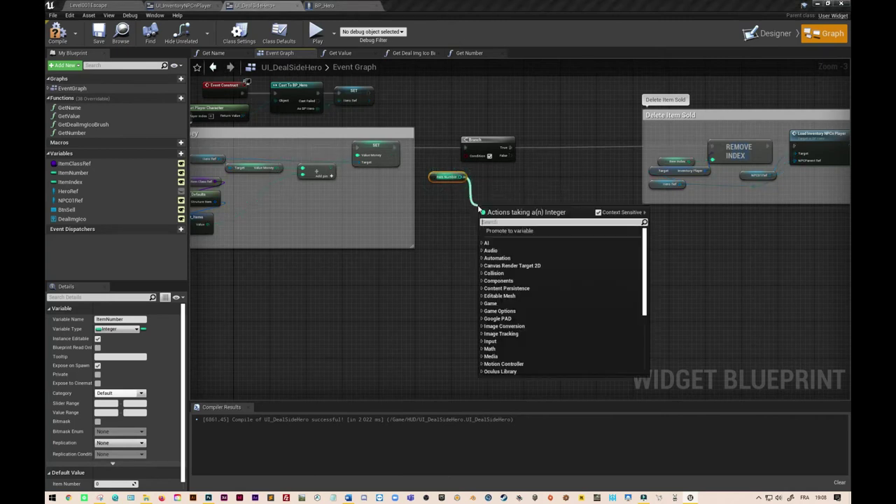
type(">")
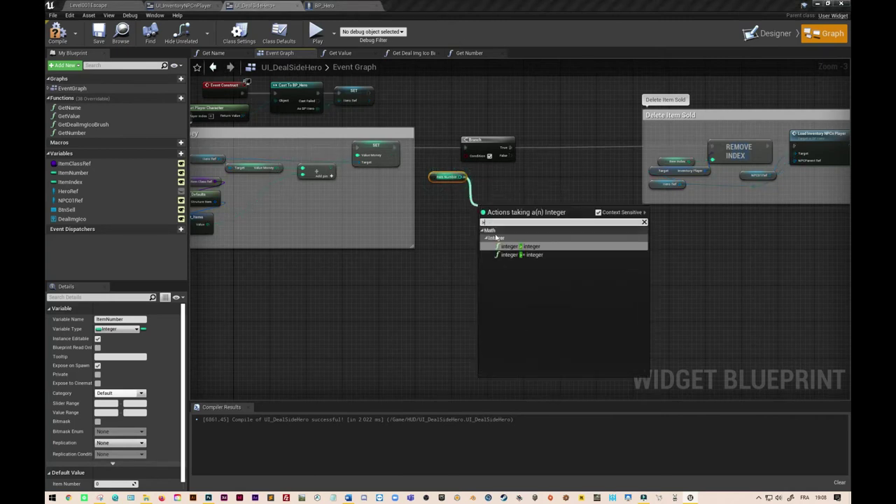
left_click(521, 245)
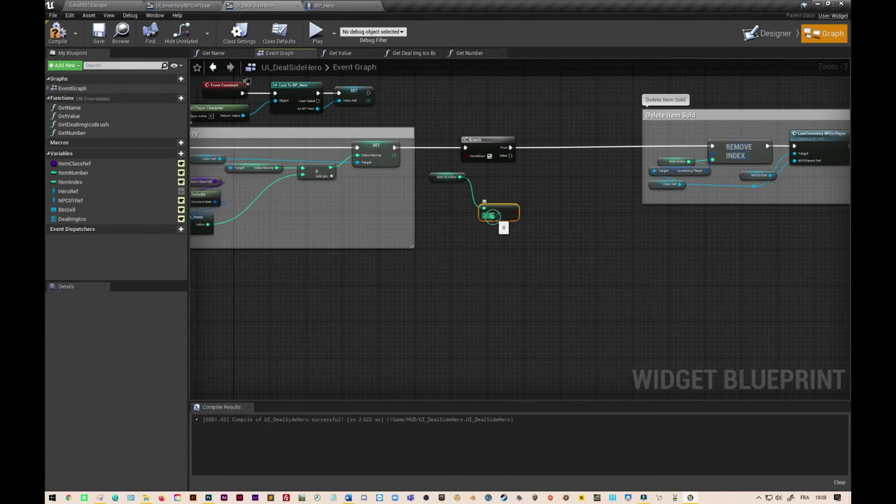
left_click(551, 232)
mouse_move(513, 215)
left_mouse_down()
mouse_move(465, 155)
mouse_move(711, 147)
left_mouse_up()
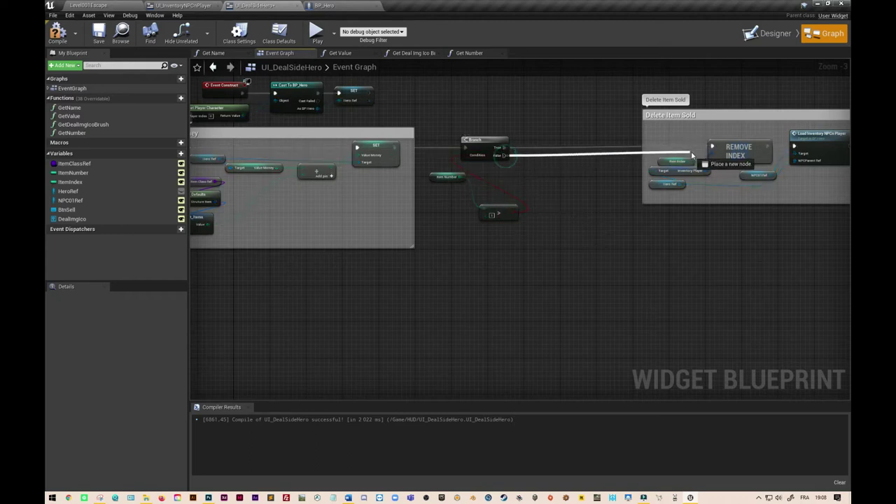
Detach Branch True from Remove Index so False feeds Delete Item Sold, and tidy the layout
left_click(531, 148, "alt")
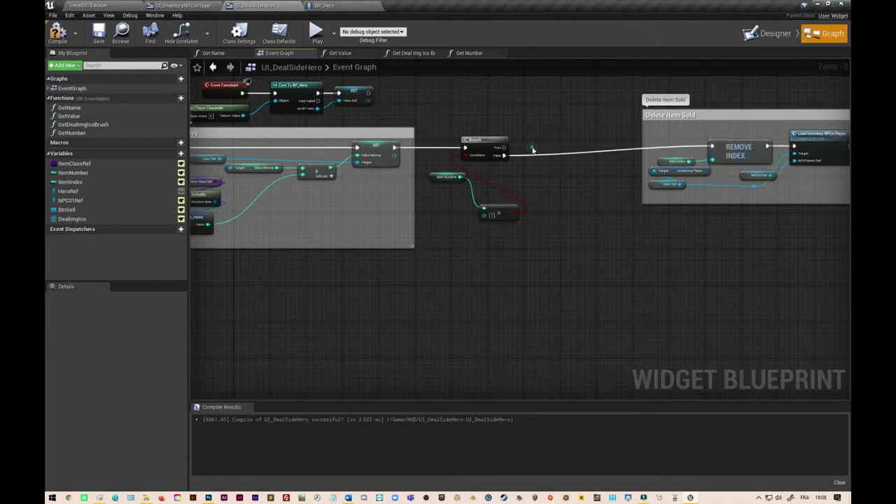
left_click_drag(713, 118, 622, 210)
mouse_move(504, 210)
left_mouse_down()
mouse_move(454, 194)
mouse_move(464, 154)
left_mouse_up()
left_click(483, 140)
right_click_drag(734, 154, 635, 152)
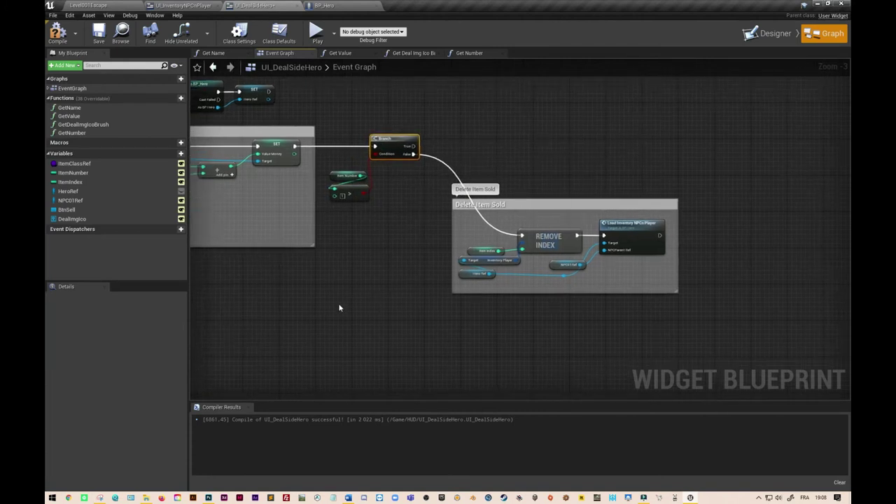
left_click_drag(68, 191, 483, 114)
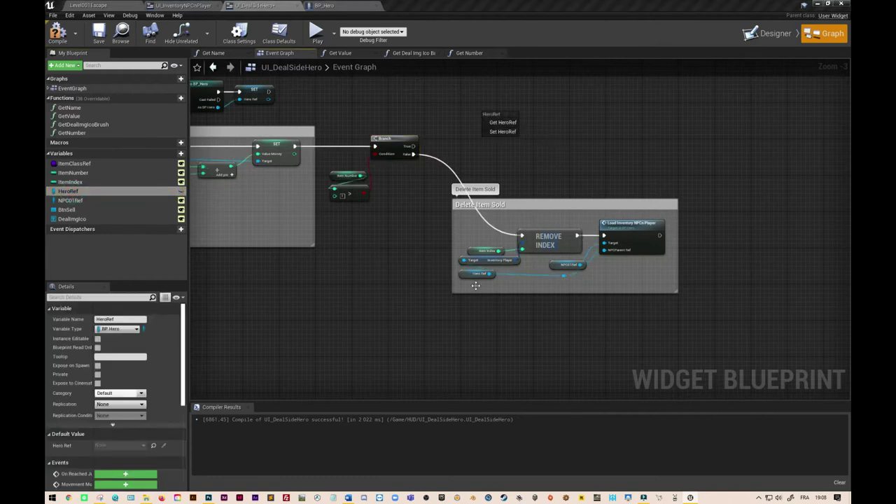
Add a HeroRef getter and pull out its Inventory Player array above the Branch
left_click(506, 123)
mouse_move(498, 115)
left_mouse_down()
mouse_move(467, 86)
mouse_move(501, 109)
left_mouse_up()
type("inventor")
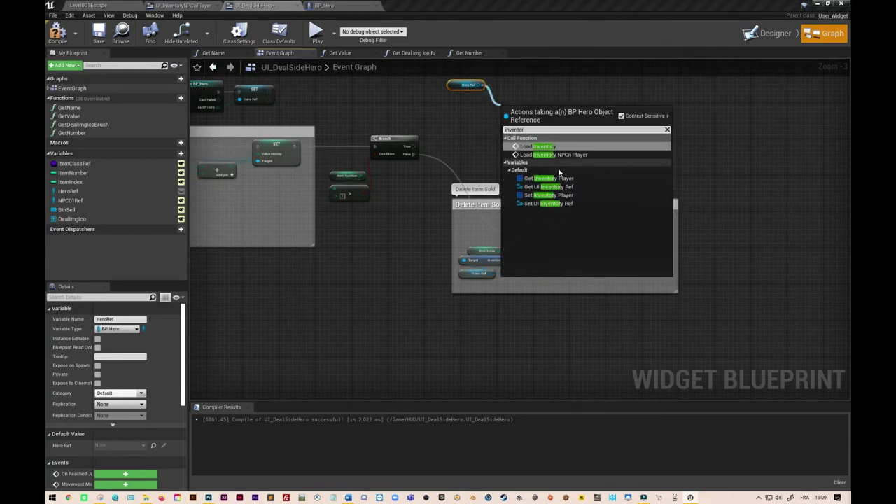
left_click(548, 178)
left_click_drag(526, 111, 447, 103)
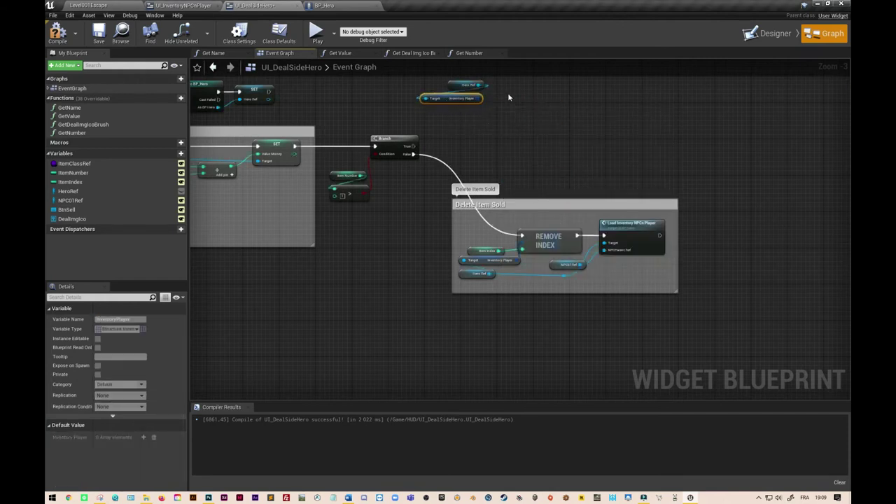
Add a Set Array Elem on Inventory Player, indexed by an ItemIndex getter
left_click_drag(480, 98, 527, 94)
type("set array")
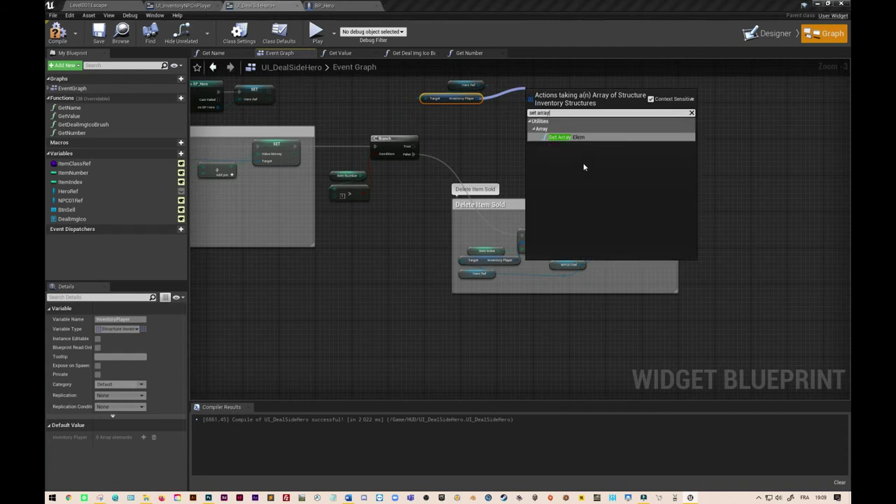
left_click(574, 137)
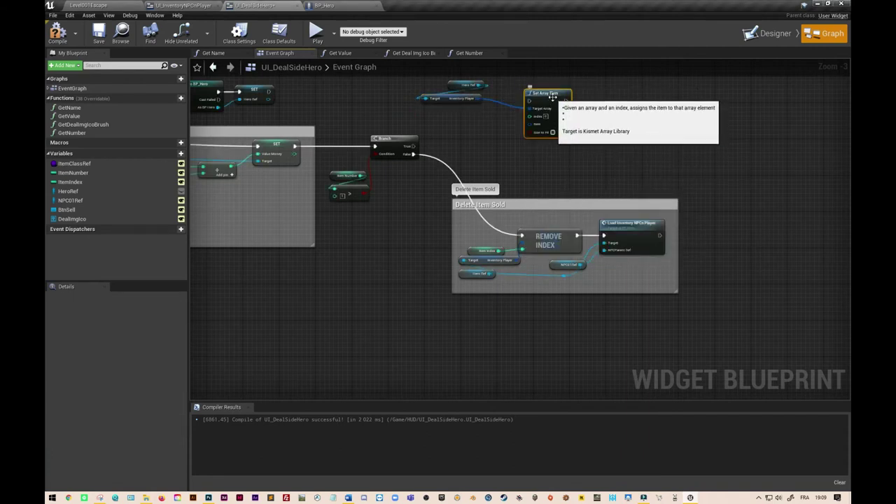
scroll(553, 98, "up", 1)
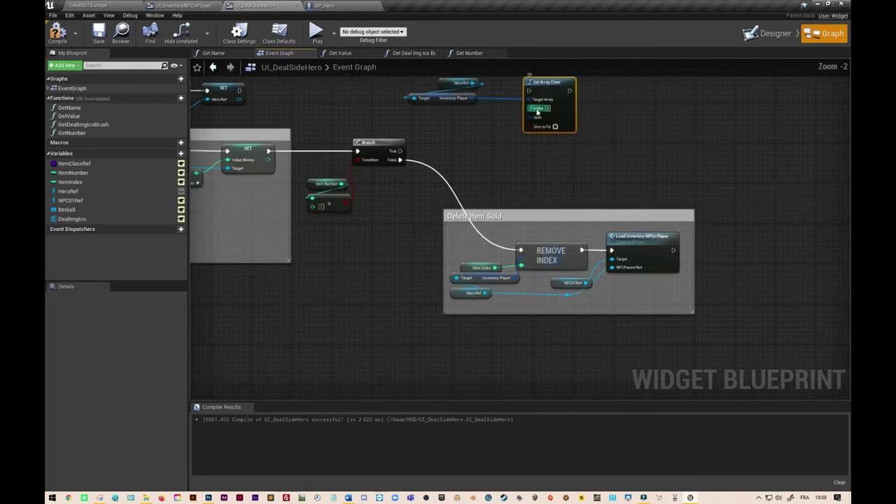
left_click(69, 182)
left_click_drag(530, 115, 463, 122)
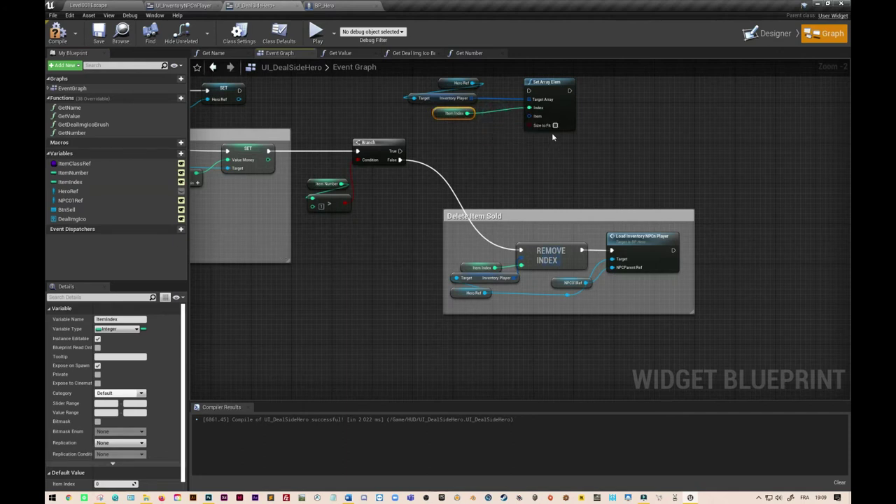
Move the Hero Ref, Inventory Player and Set Array Elem nodes up as a group
right_click_drag(500, 146, 506, 191)
left_click_drag(490, 164, 406, 115)
left_click(552, 129, "ctrl")
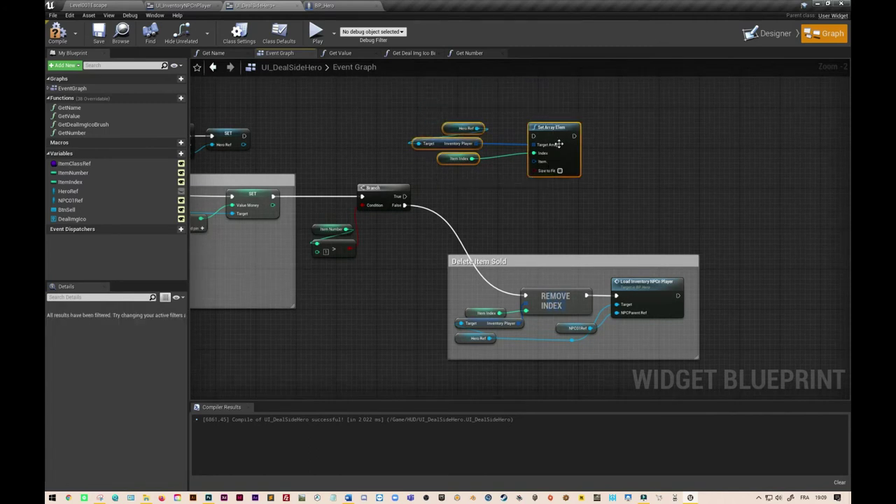
left_click_drag(554, 130, 563, 90)
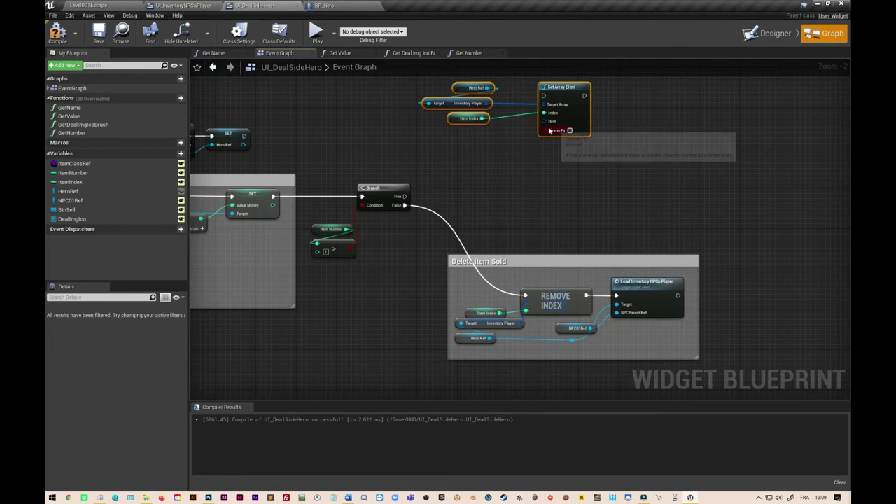
left_click_drag(543, 121, 484, 151)
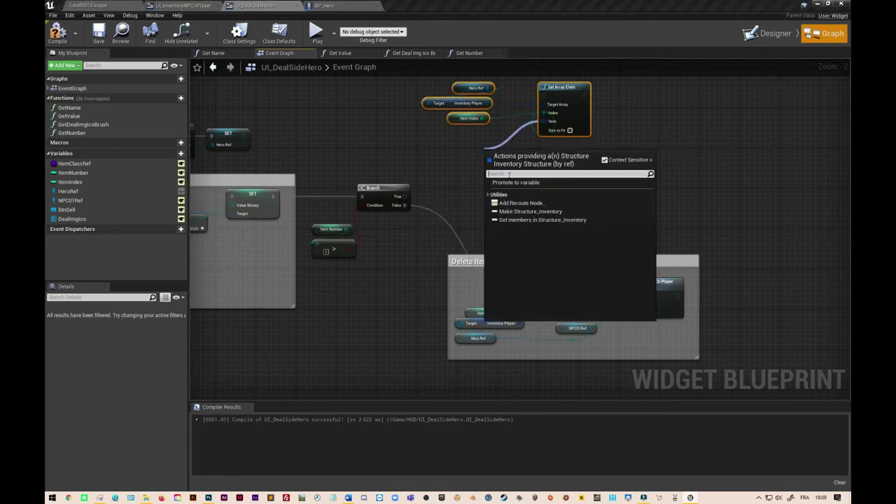
Add a Set members in Structure_Inventory node for the item and rearrange the top nodes
left_click(533, 220)
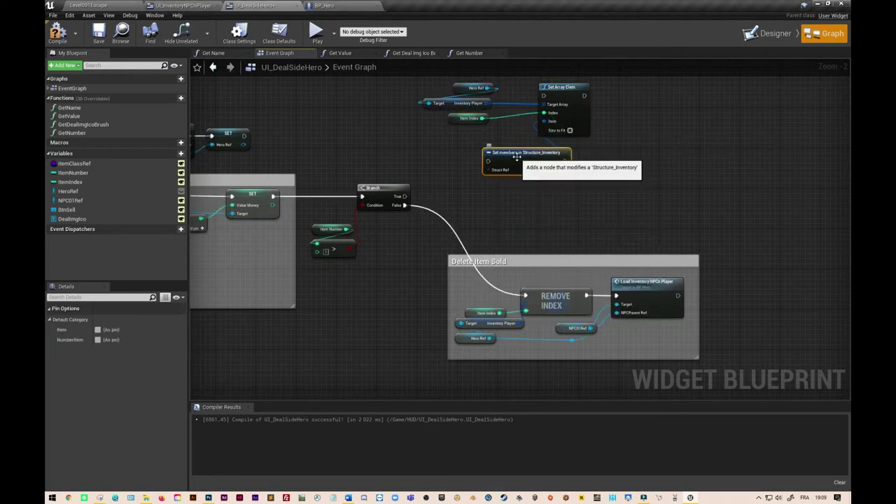
left_click_drag(517, 161, 475, 146)
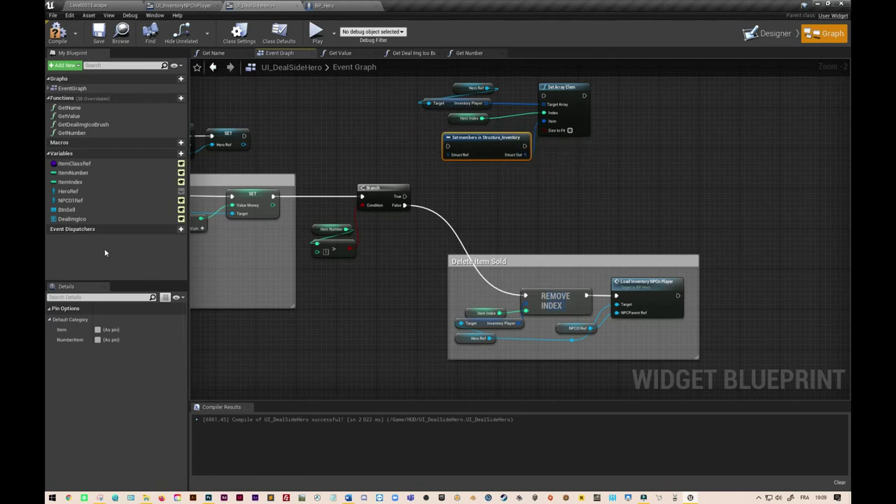
right_click_drag(491, 192, 443, 211)
left_click_drag(381, 92, 555, 200)
left_click_drag(456, 161, 556, 162)
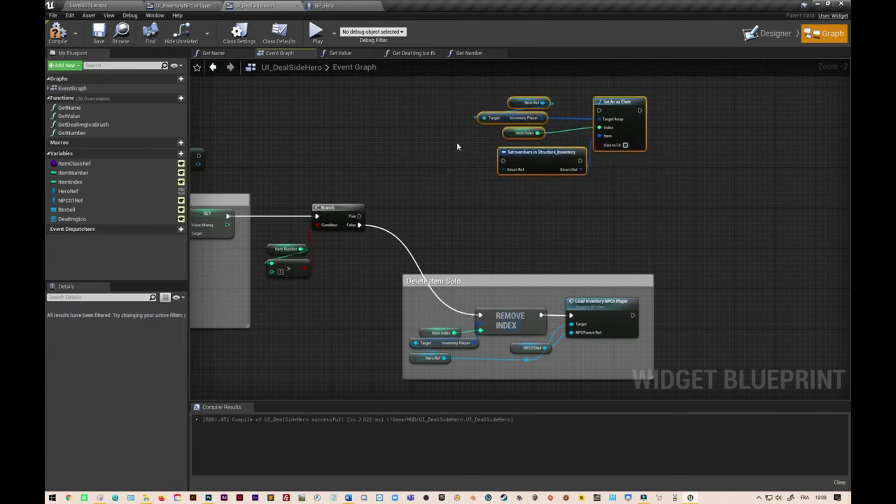
mouse_move(517, 121)
left_mouse_down()
mouse_move(339, 120)
mouse_move(426, 150)
left_mouse_up()
Add a GET (a copy) from Inventory Player and wire it into Struct Ref
type("get")
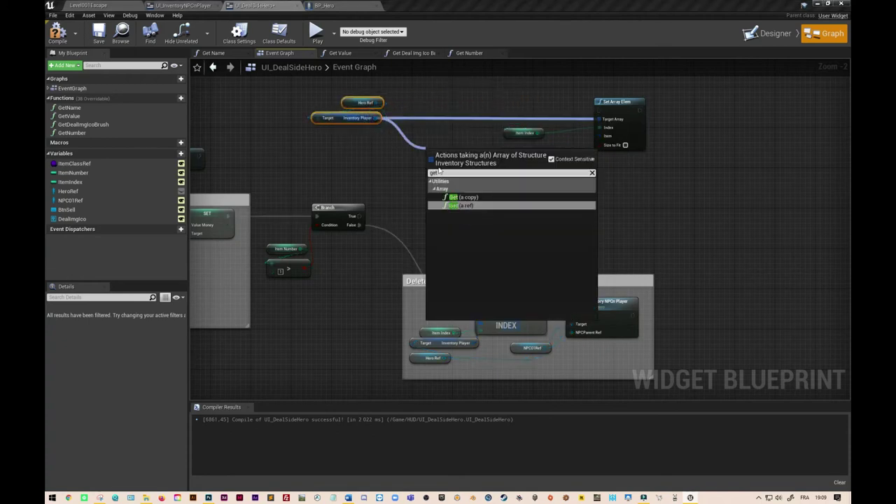
left_click(462, 198)
left_click_drag(466, 168, 452, 153)
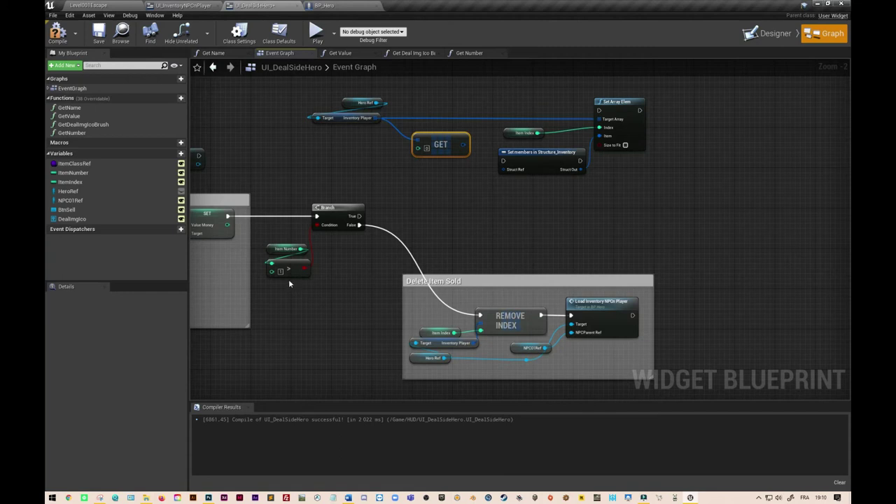
left_click_drag(462, 145, 503, 170)
Expose Number Item, set it to Item Number minus 1, and drive Set members from Branch True
left_click(540, 164)
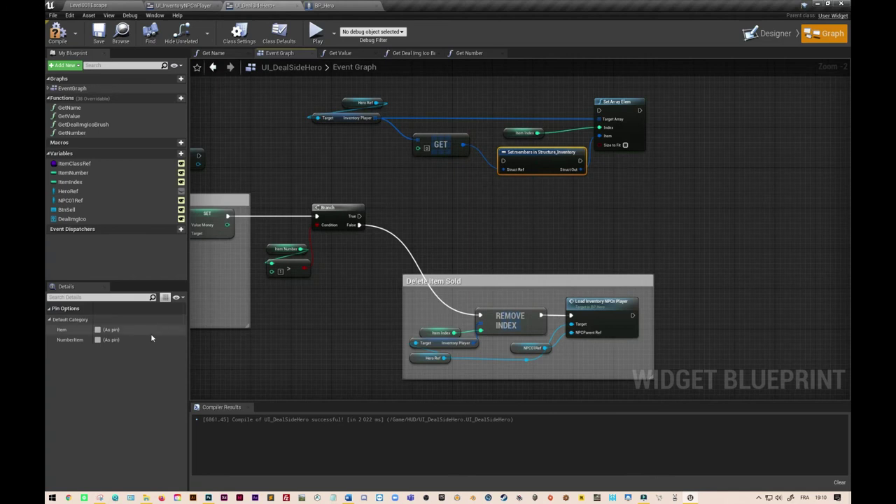
left_click(98, 339)
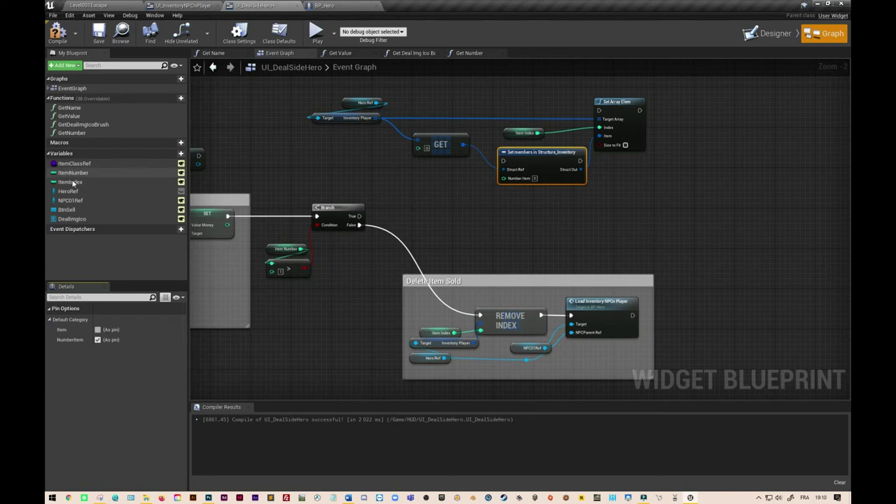
mouse_move(72, 172)
left_mouse_down()
mouse_move(380, 174)
mouse_move(378, 167)
left_mouse_up()
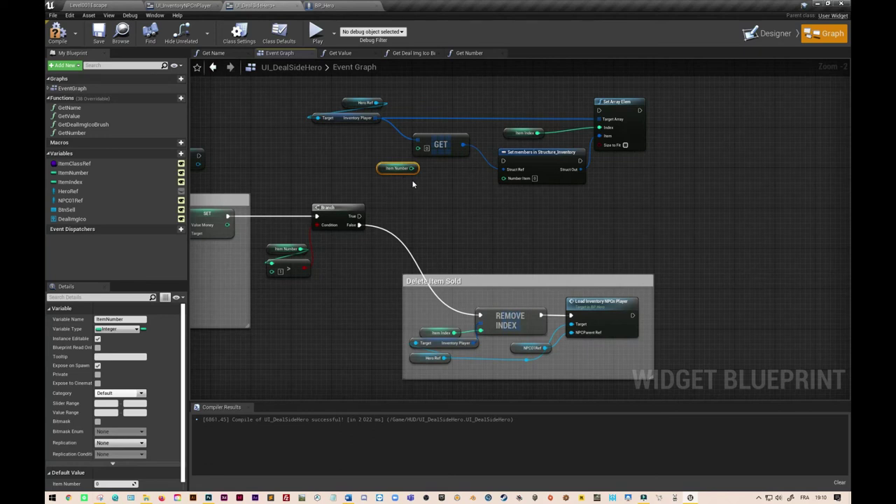
left_click_drag(412, 168, 453, 177)
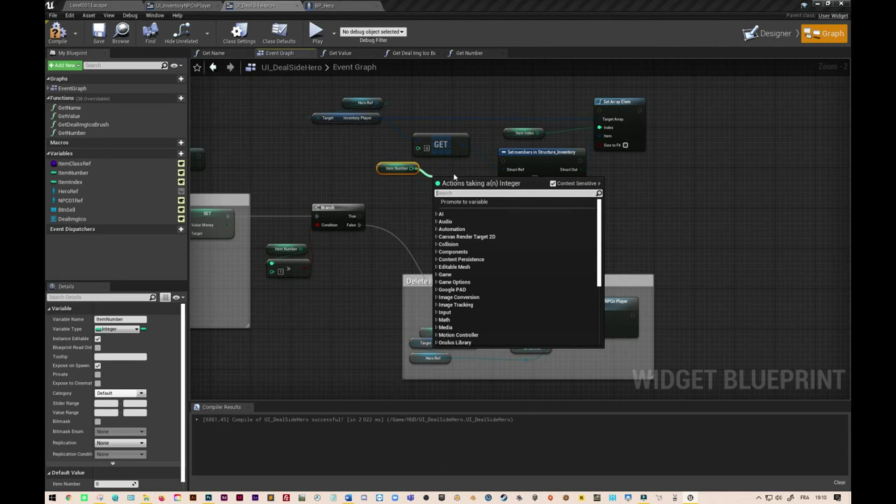
type("-")
left_click(480, 242)
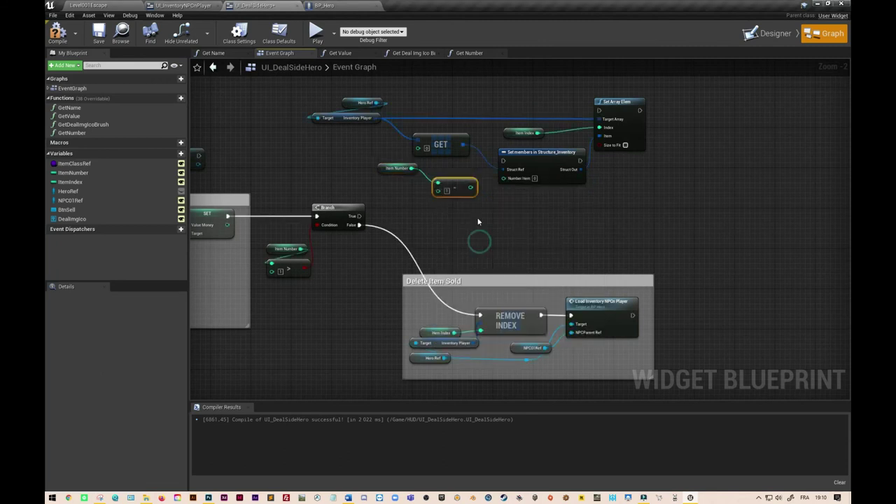
mouse_move(470, 189)
left_mouse_down()
mouse_move(503, 177)
mouse_move(456, 180)
left_mouse_up()
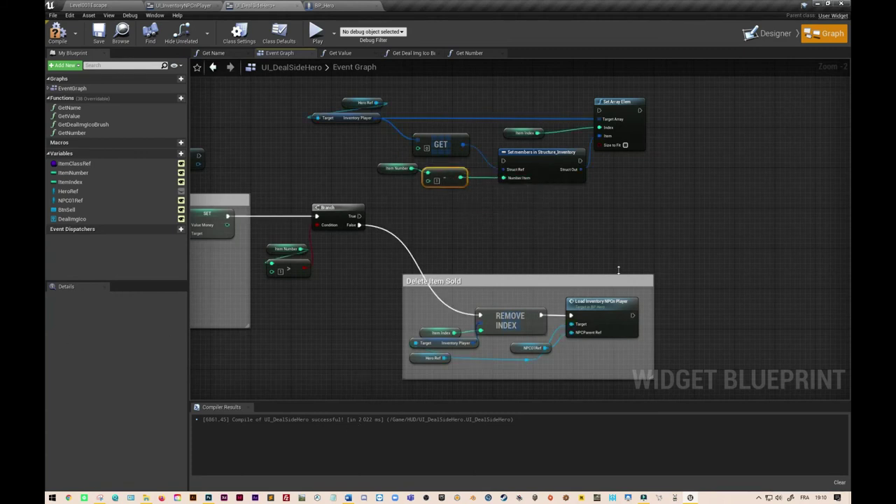
left_click_drag(359, 216, 503, 162)
Box-select the true-path nodes and wrap them in a 'Si plusieurs items' comment
left_click_drag(280, 86, 722, 194)
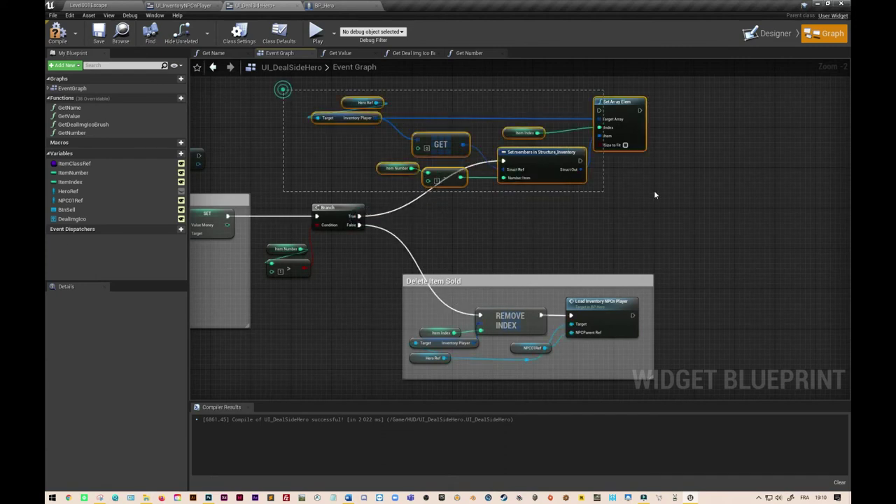
key("c")
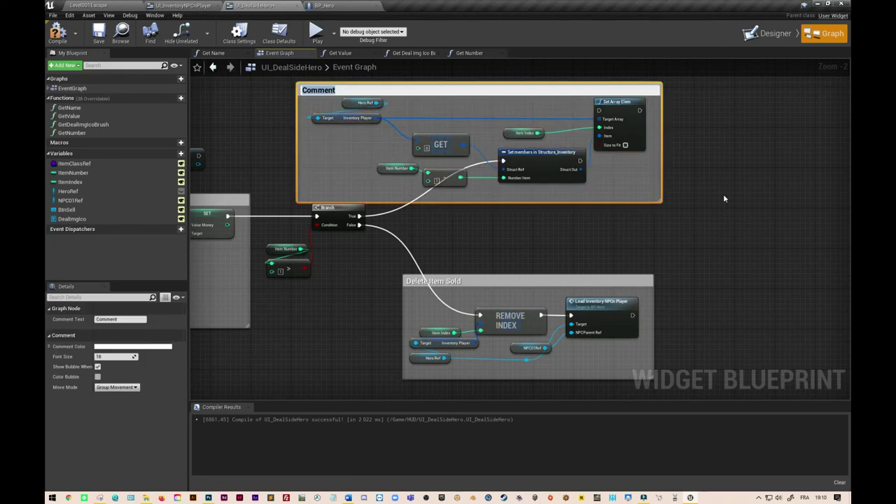
type("Si pl")
left_click(693, 233)
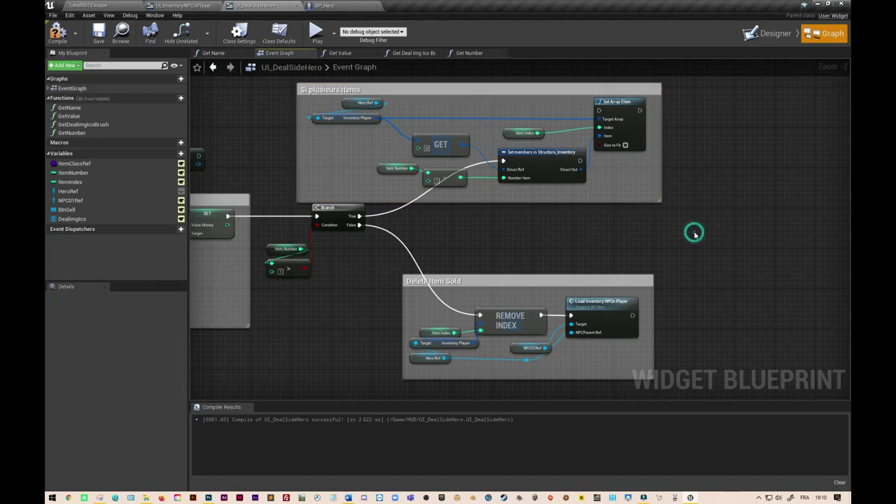
right_click_drag(693, 233, 610, 287)
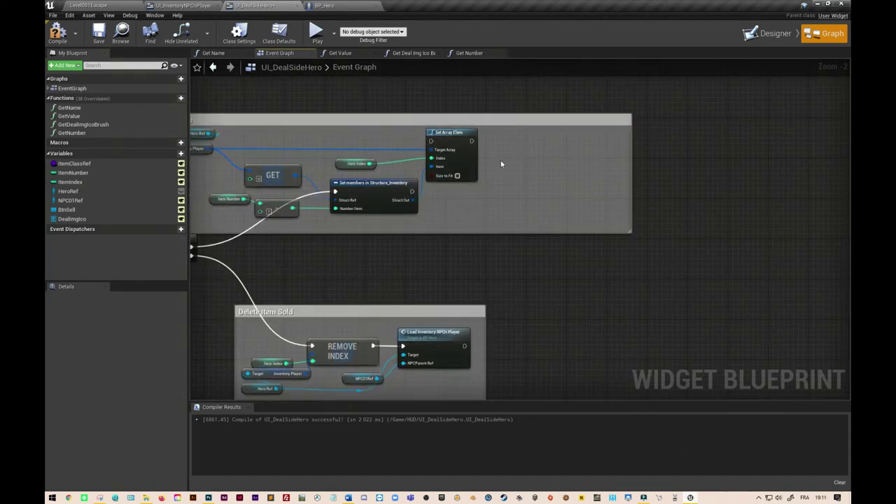
Duplicate the Load Inventory NPCn Player node and chain it after Set Array Elem
left_click(457, 338)
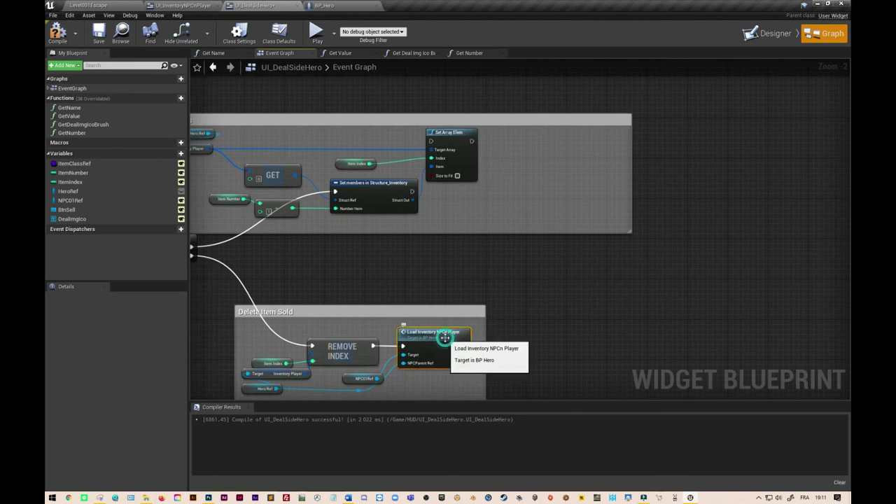
key("ctrl+c")
key("ctrl+v")
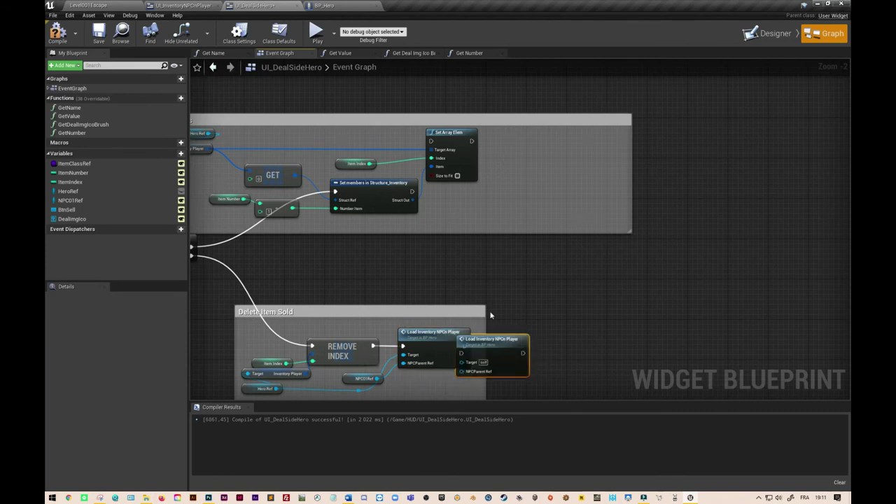
left_click_drag(522, 342, 577, 131)
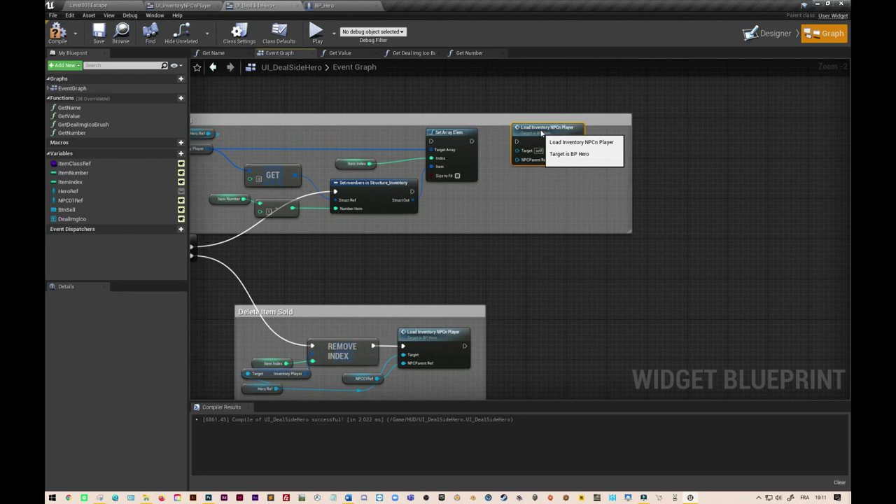
left_click_drag(471, 142, 517, 142)
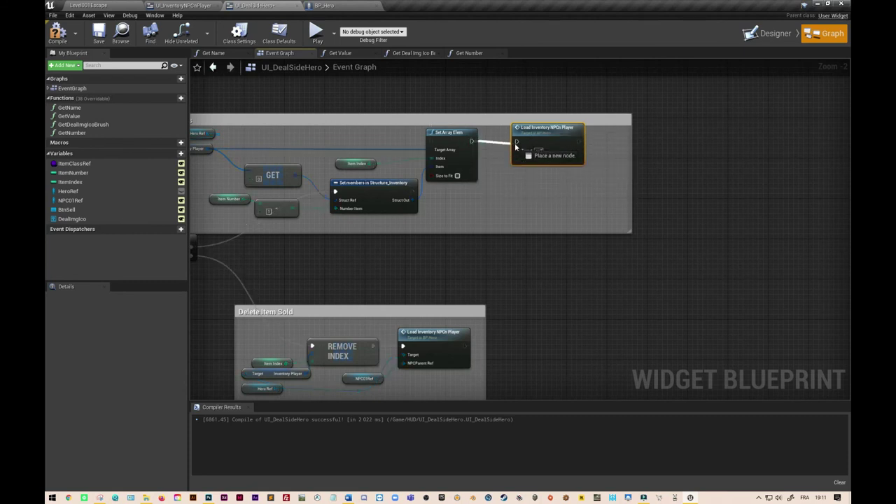
Connect HeroRef to the load call's Target and NPC01Ref to NPCParent Ref, tidying the nodes
mouse_move(67, 191)
left_mouse_down()
mouse_move(502, 173)
mouse_move(516, 151)
left_mouse_up()
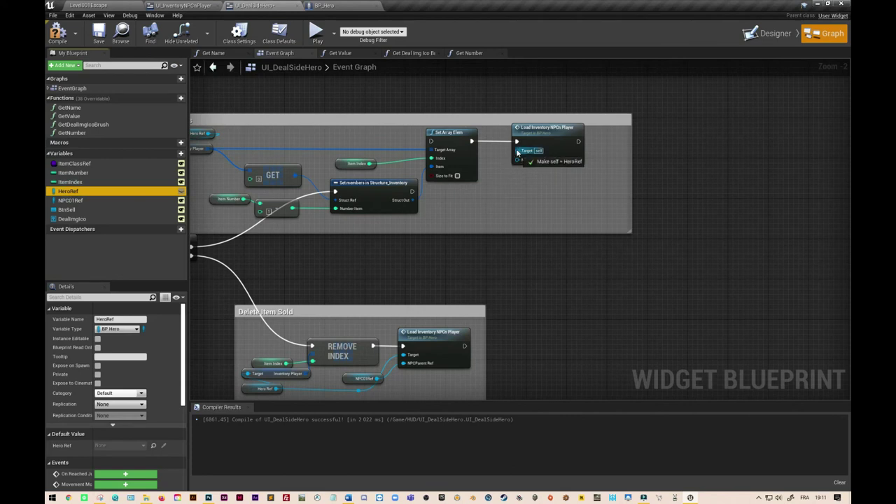
left_click_drag(70, 201, 522, 161)
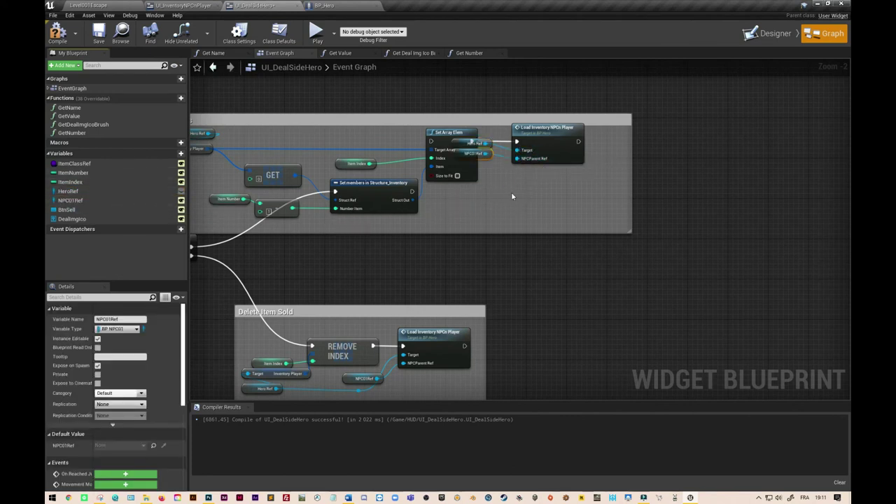
left_click_drag(550, 130, 575, 132)
left_click_drag(474, 153, 503, 163)
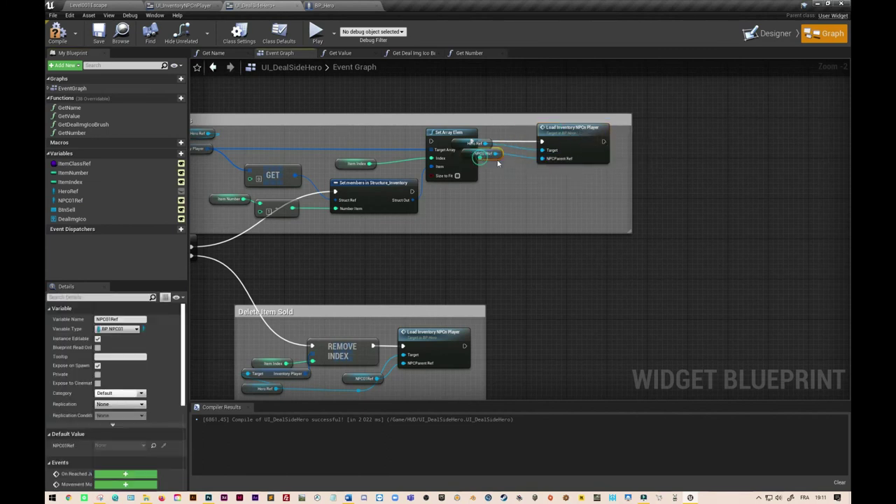
left_click(478, 144)
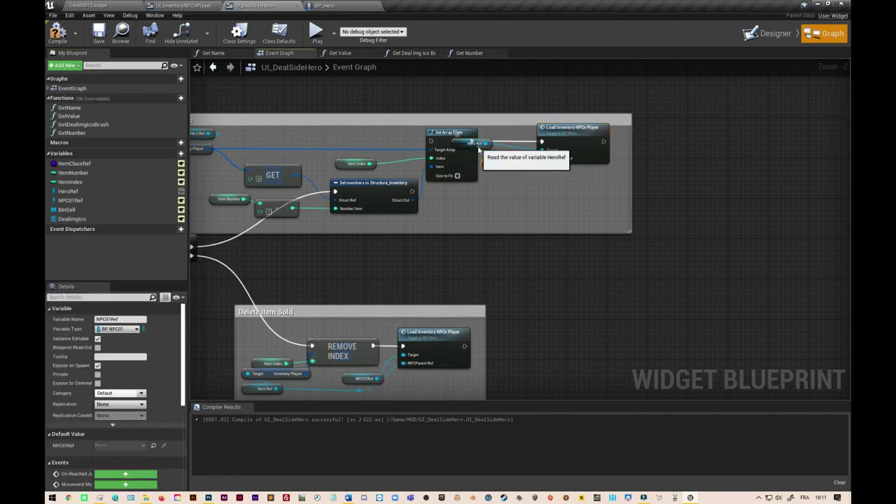
left_click_drag(477, 143, 507, 149)
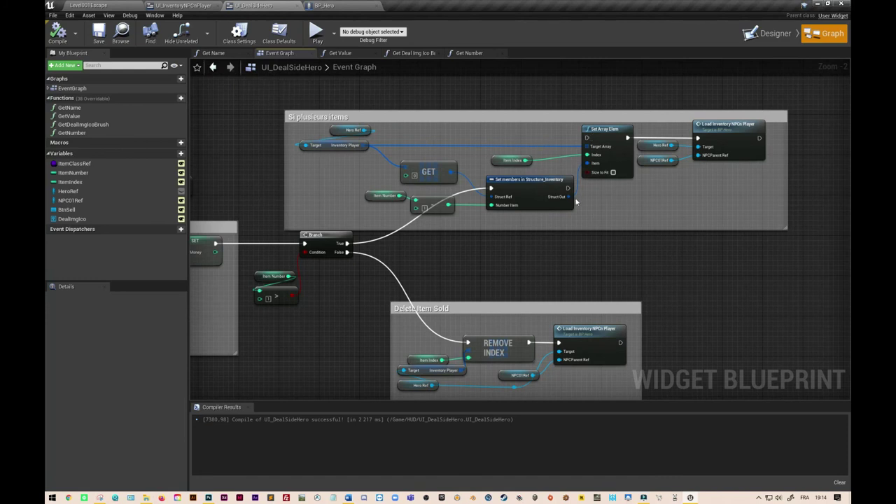
Plug an ItemIndex getter into the GET node's index, then compile and save UI_DealSideHero
mouse_move(570, 187)
left_mouse_down()
mouse_move(555, 187)
mouse_move(586, 138)
left_mouse_up()
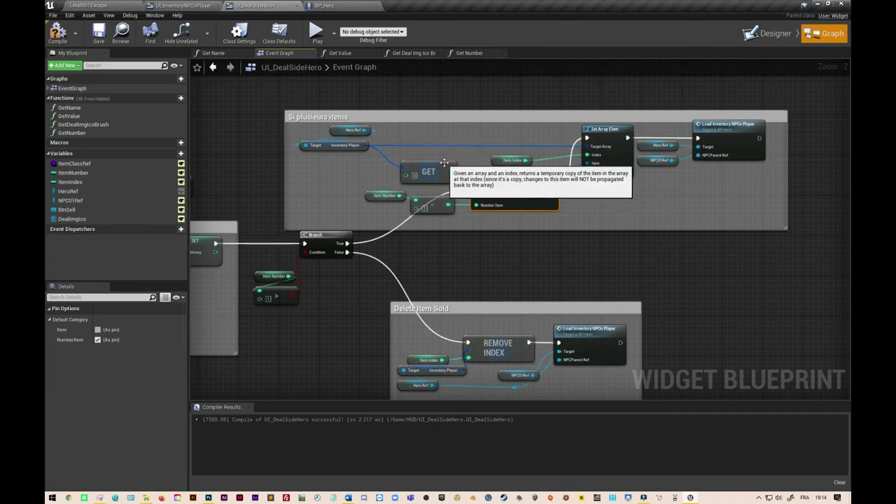
mouse_move(70, 181)
left_mouse_down()
mouse_move(402, 173)
mouse_move(341, 176)
left_mouse_up()
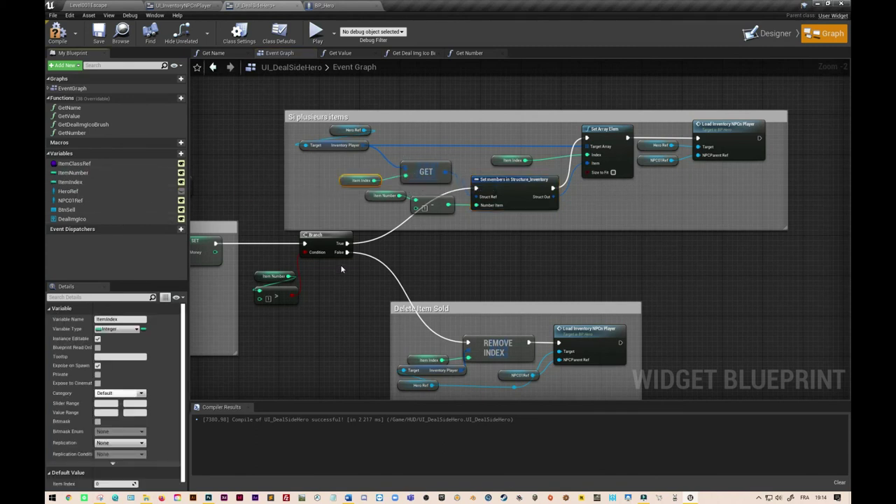
left_click(58, 32)
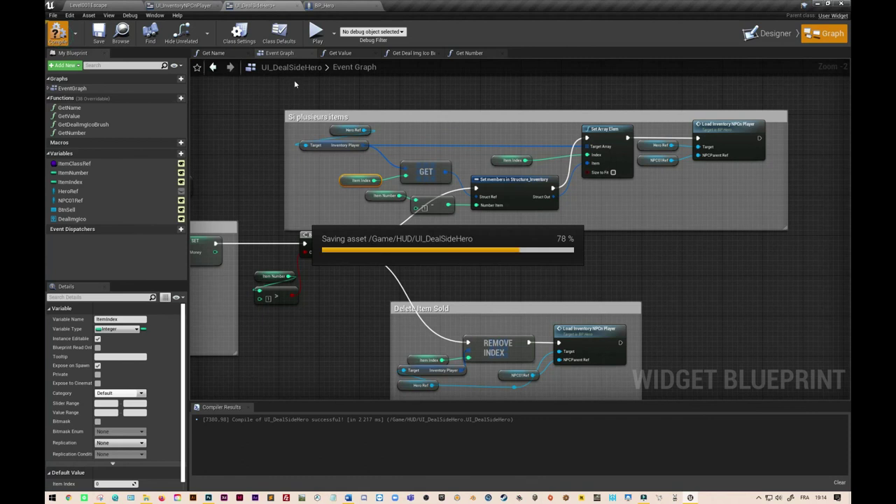
Start the game, walk the hero to the merchant and open the trade panel
left_click(316, 35)
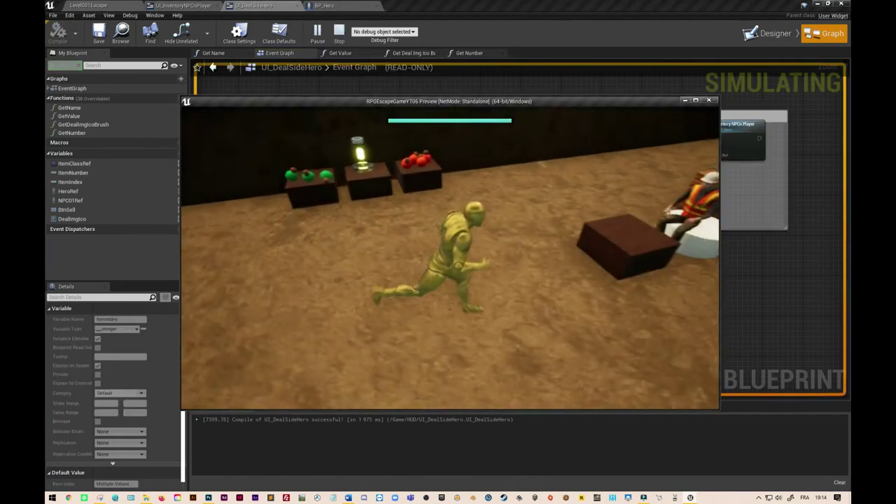
key("w")
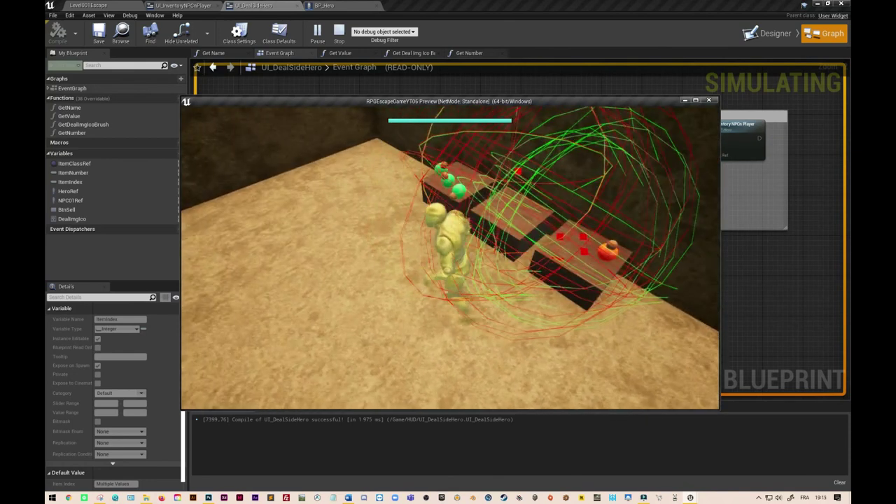
key("w")
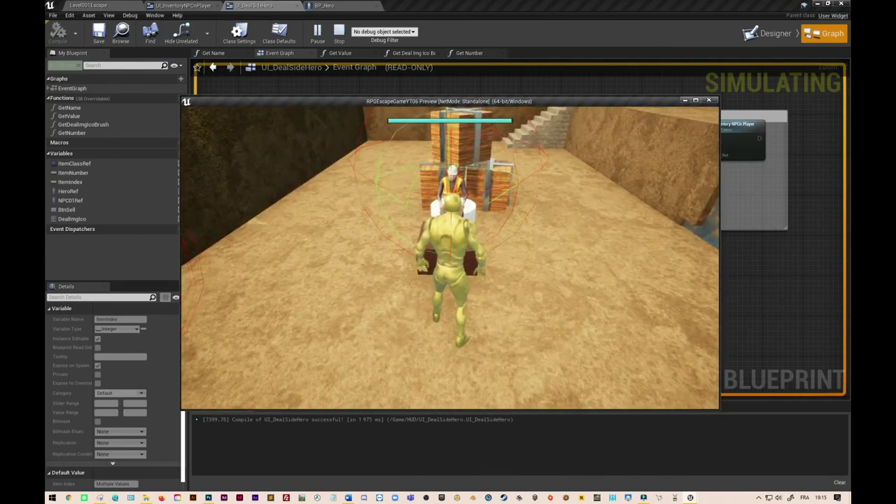
key("e")
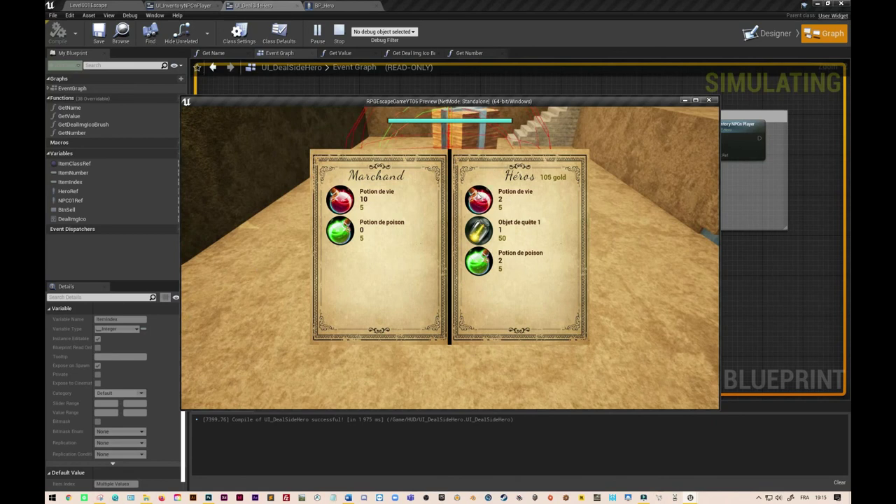
Sell the hero's Potion de vie, Objet de quête 1 and Potion de poison
left_click(480, 202)
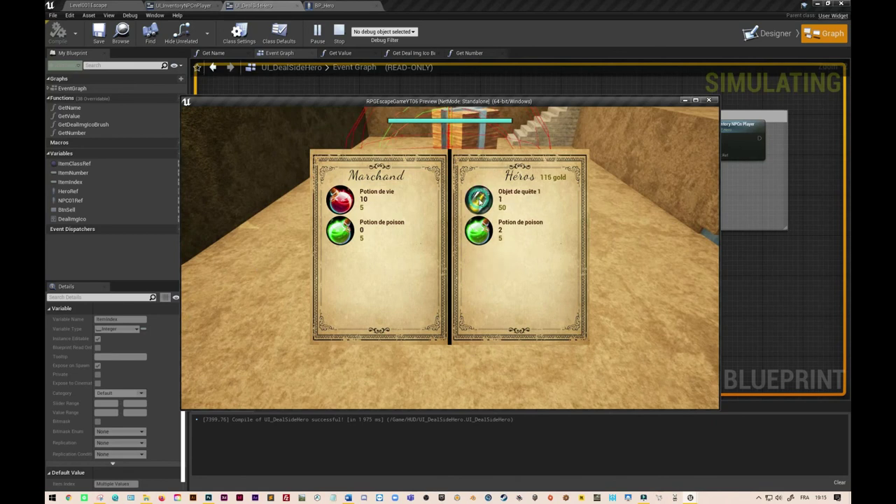
left_click(479, 201)
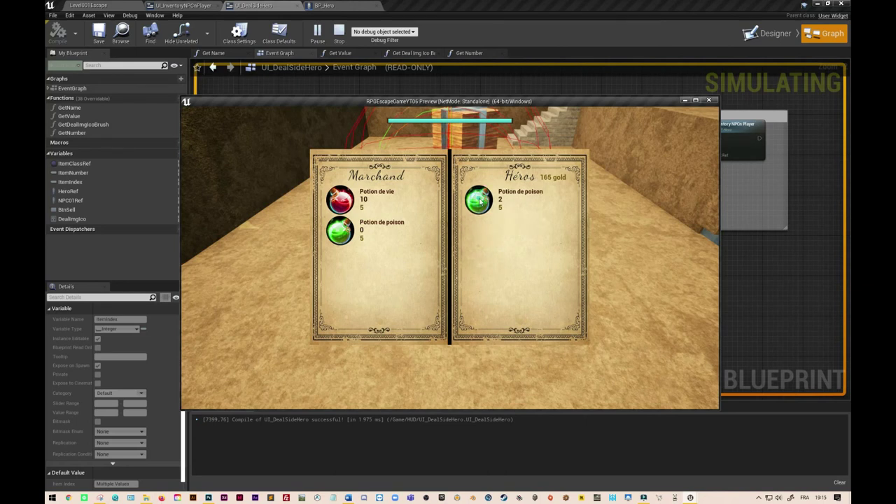
left_click(476, 203)
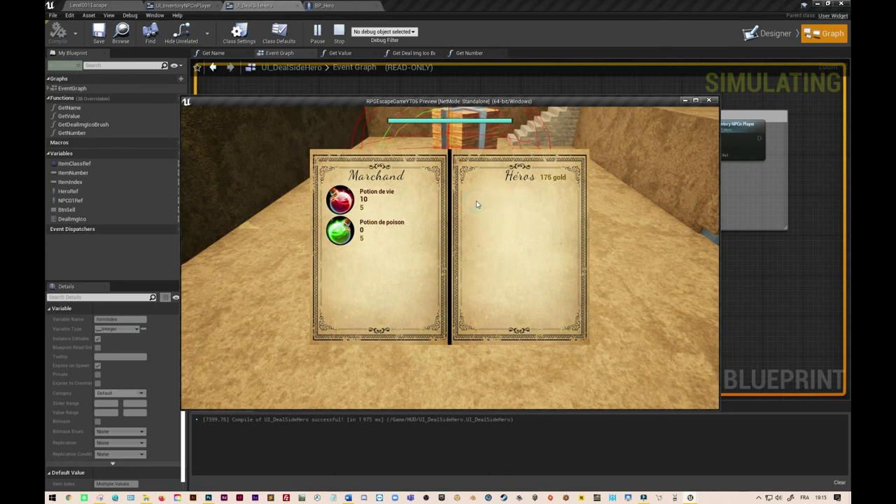